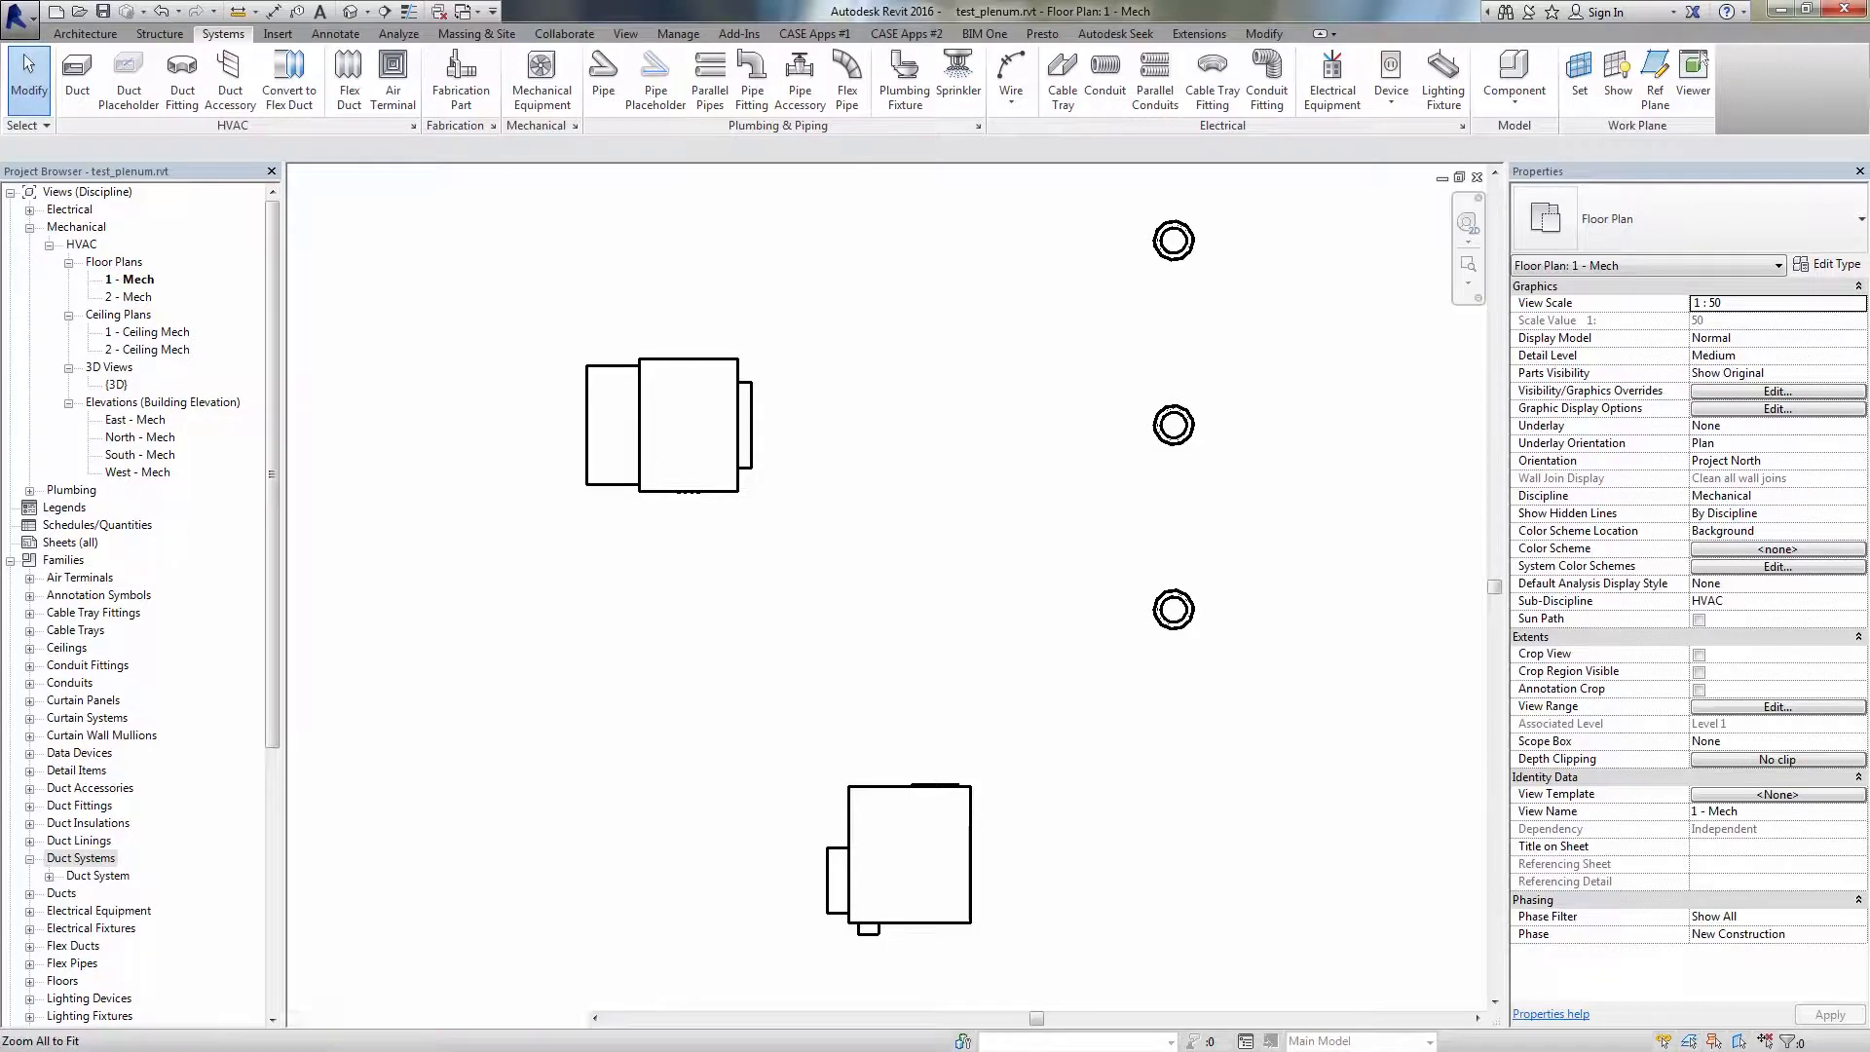
Step: Load HVAC_Ductwork_Airzone_Motorized-Plenum_Daikin_Standard_3-Dampers.rfa from the DAI folder and place one plenum between the upper fan coil and the diffusers
drag(1083, 258, 1153, 252)
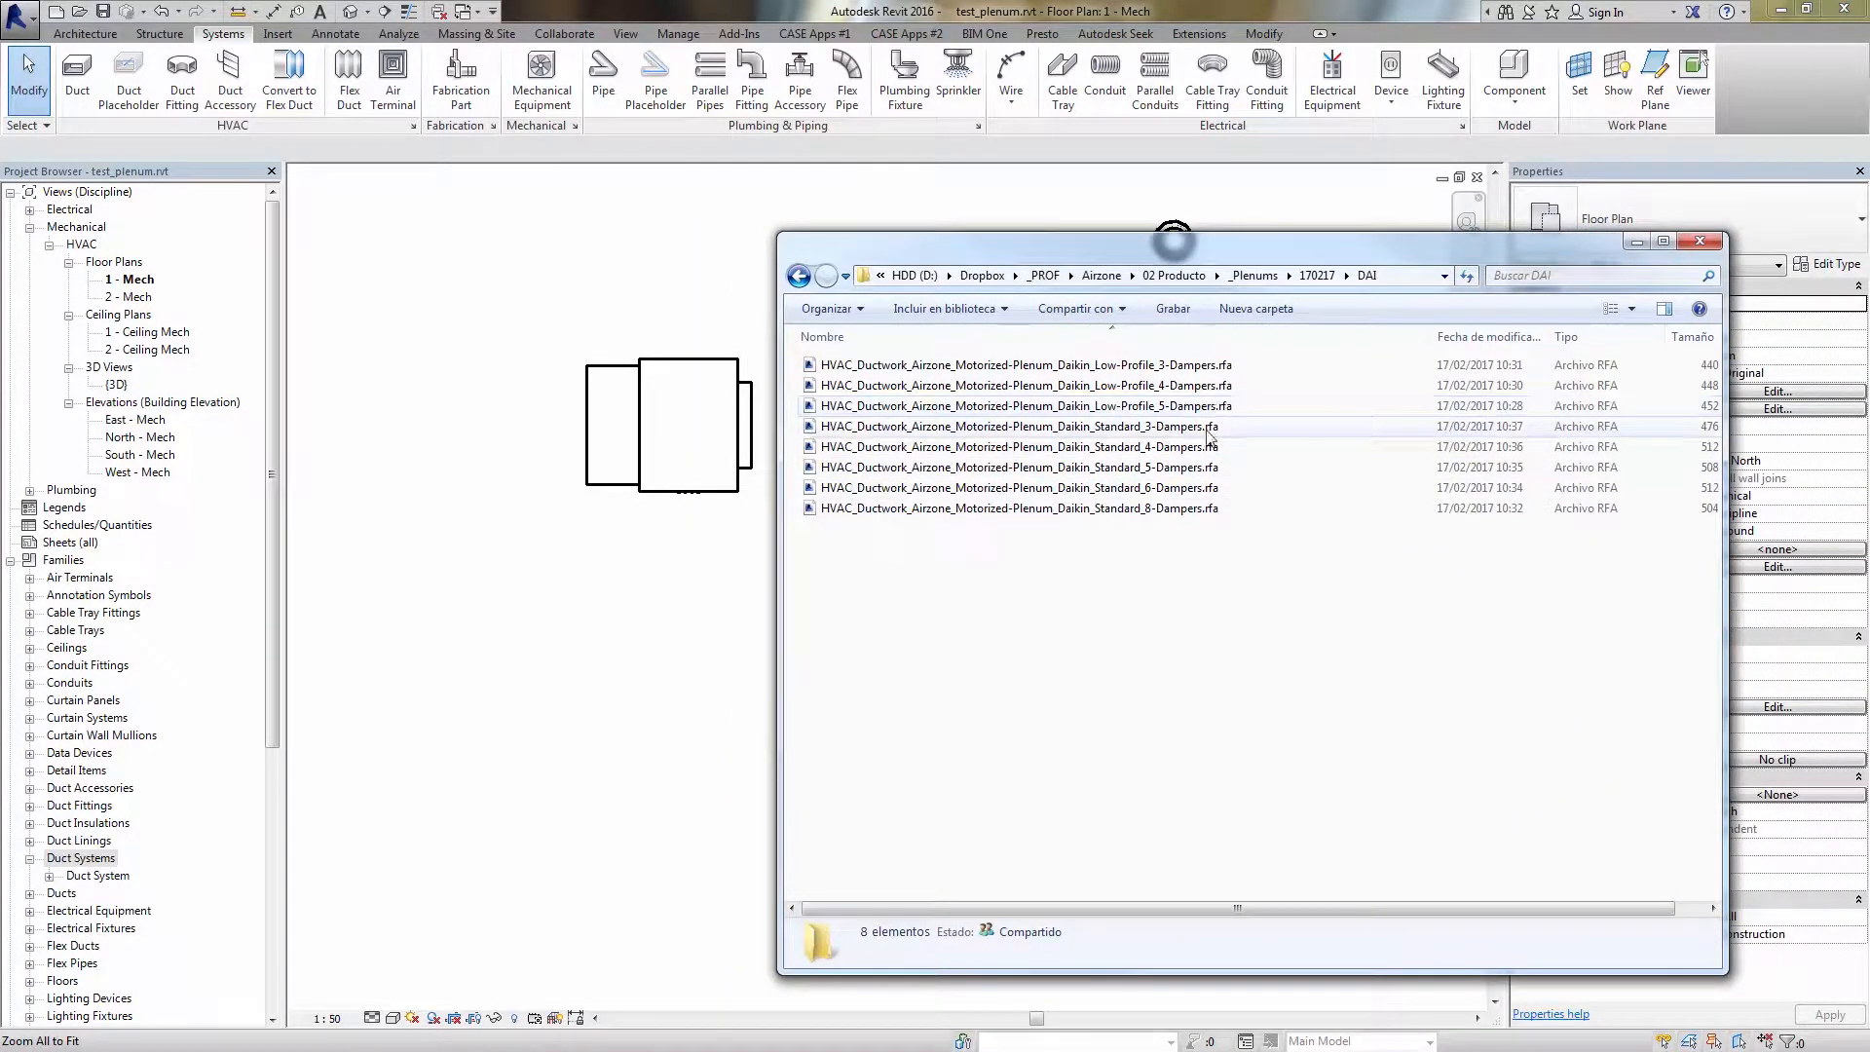
click(1156, 427)
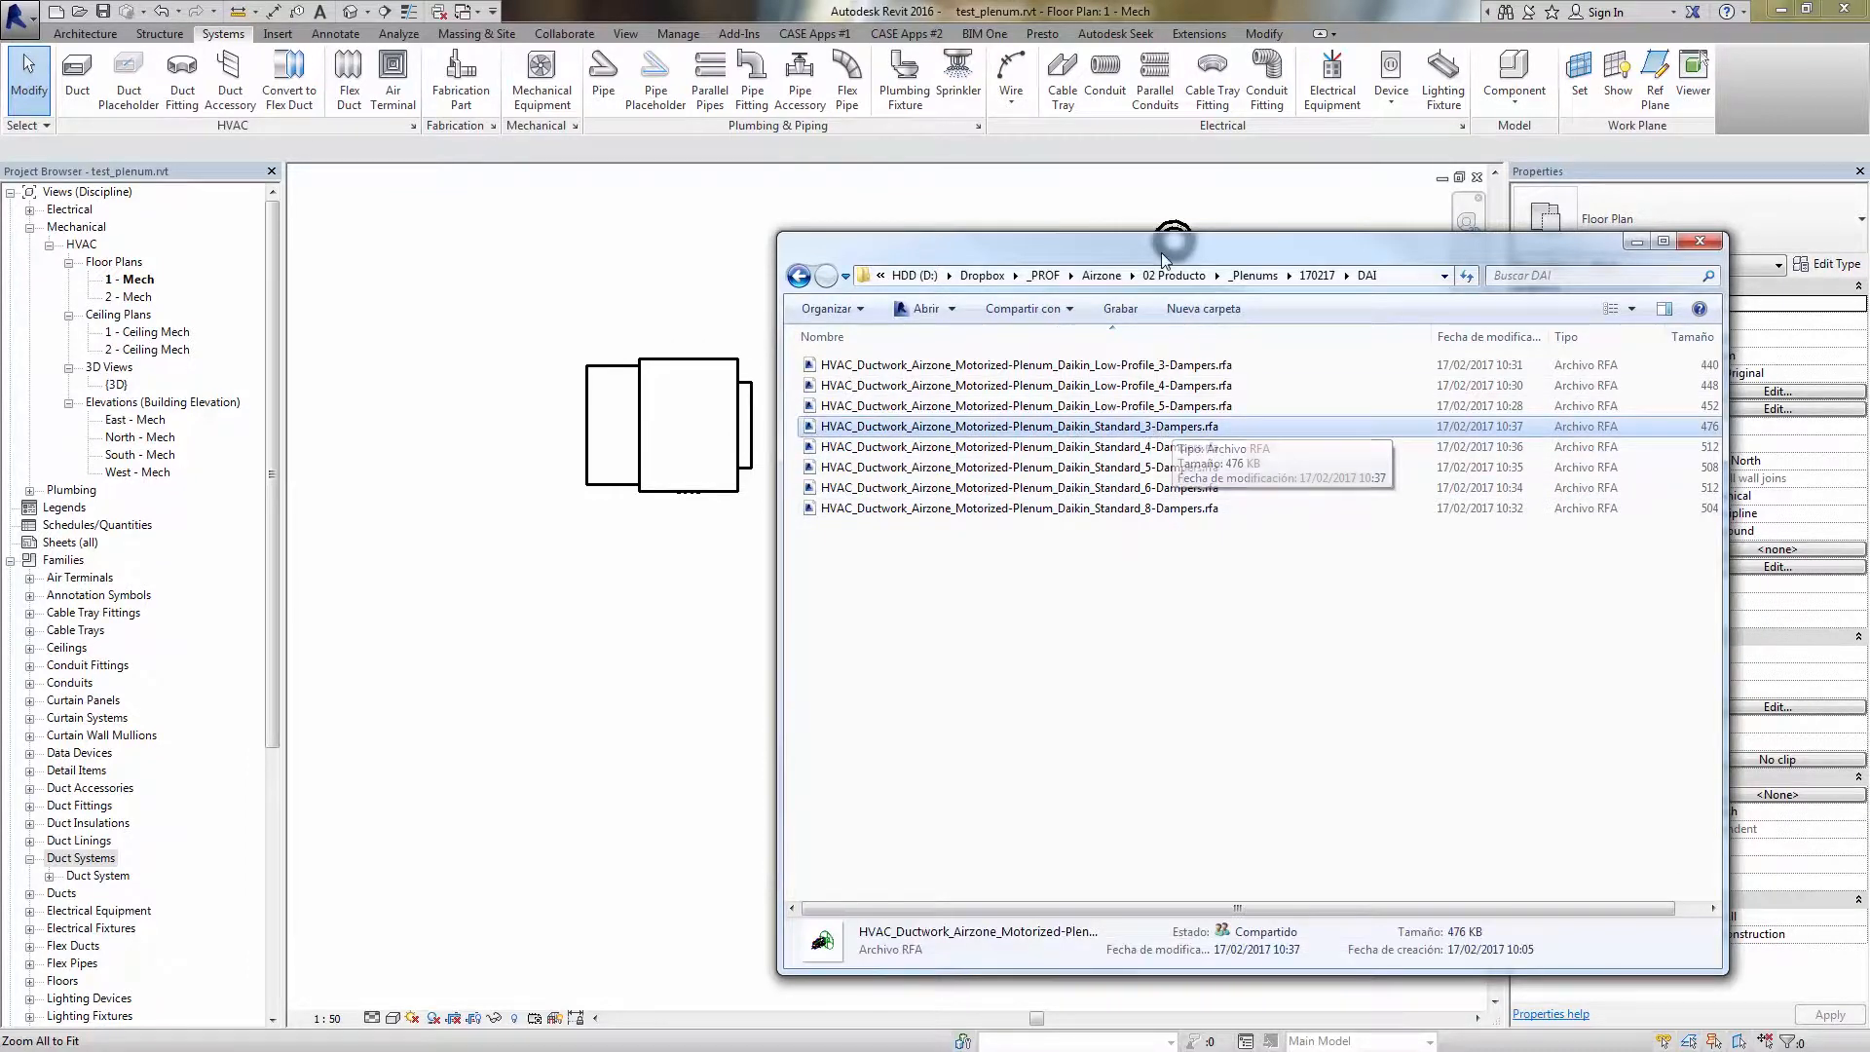
drag(1161, 253, 1397, 225)
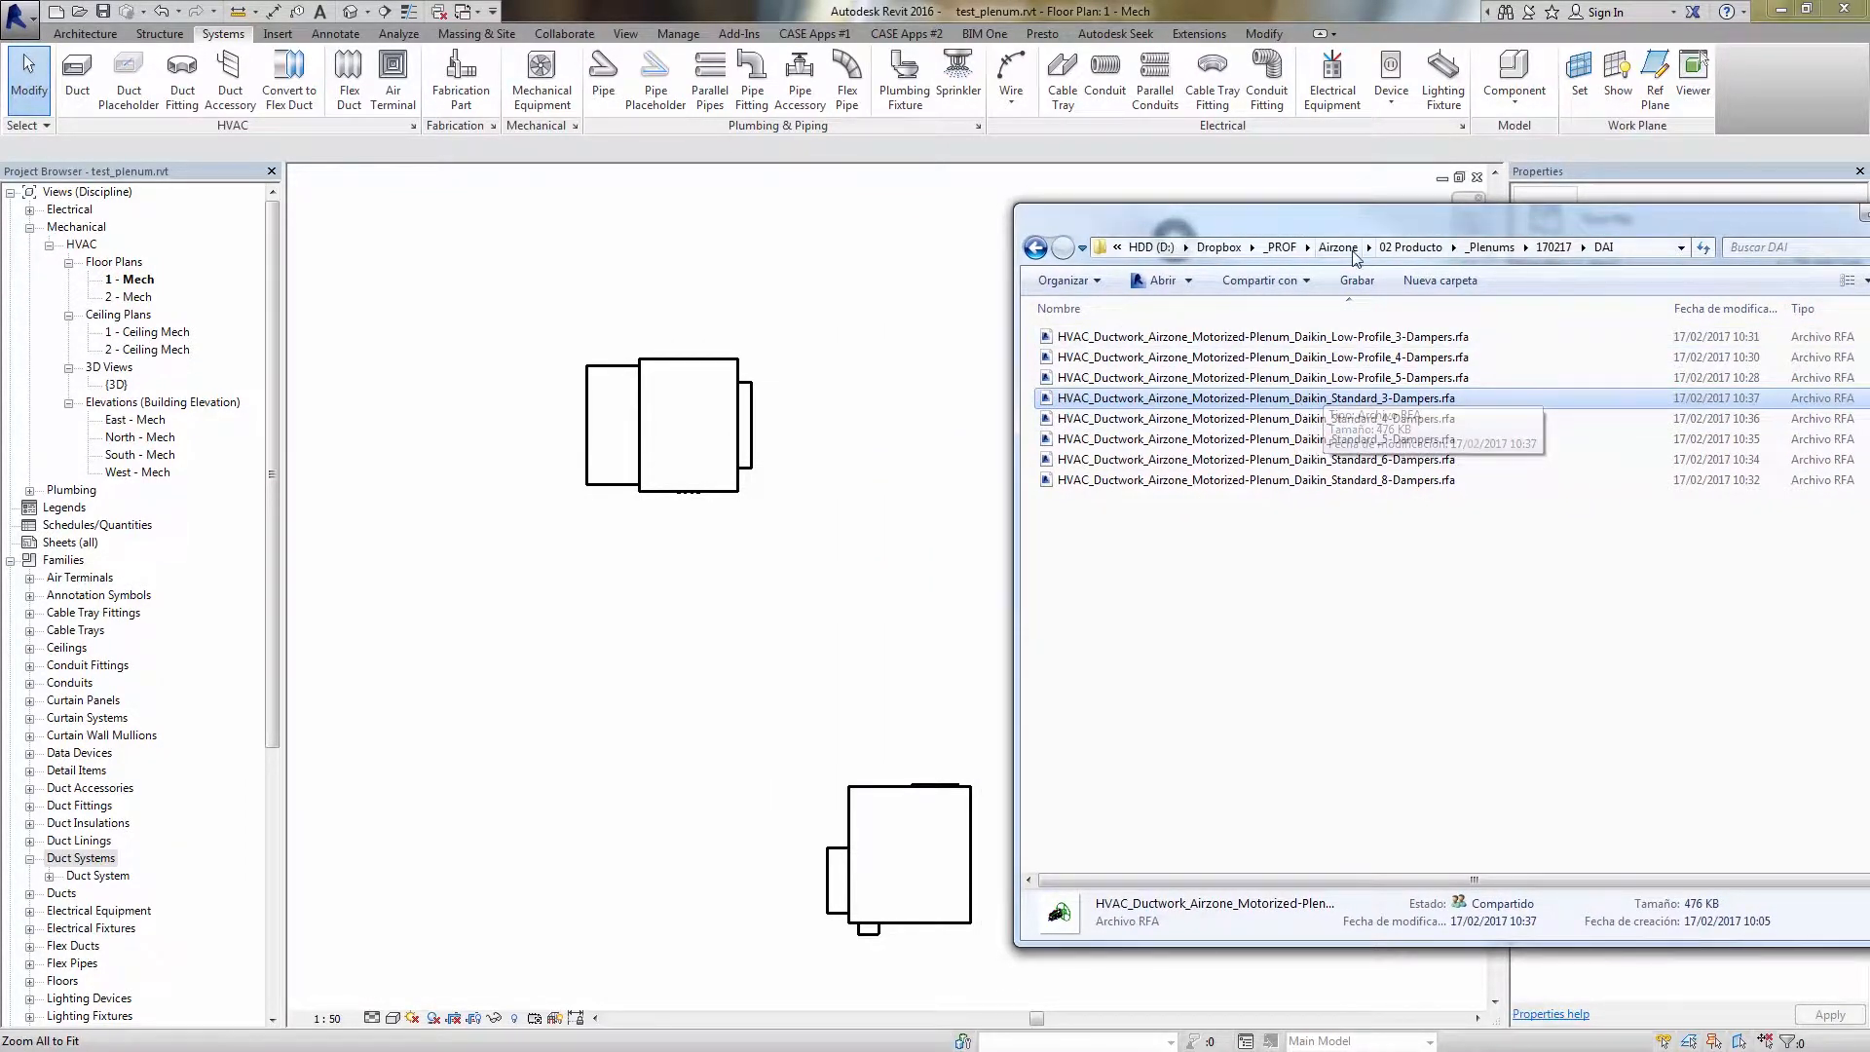
drag(1354, 224, 1026, 220)
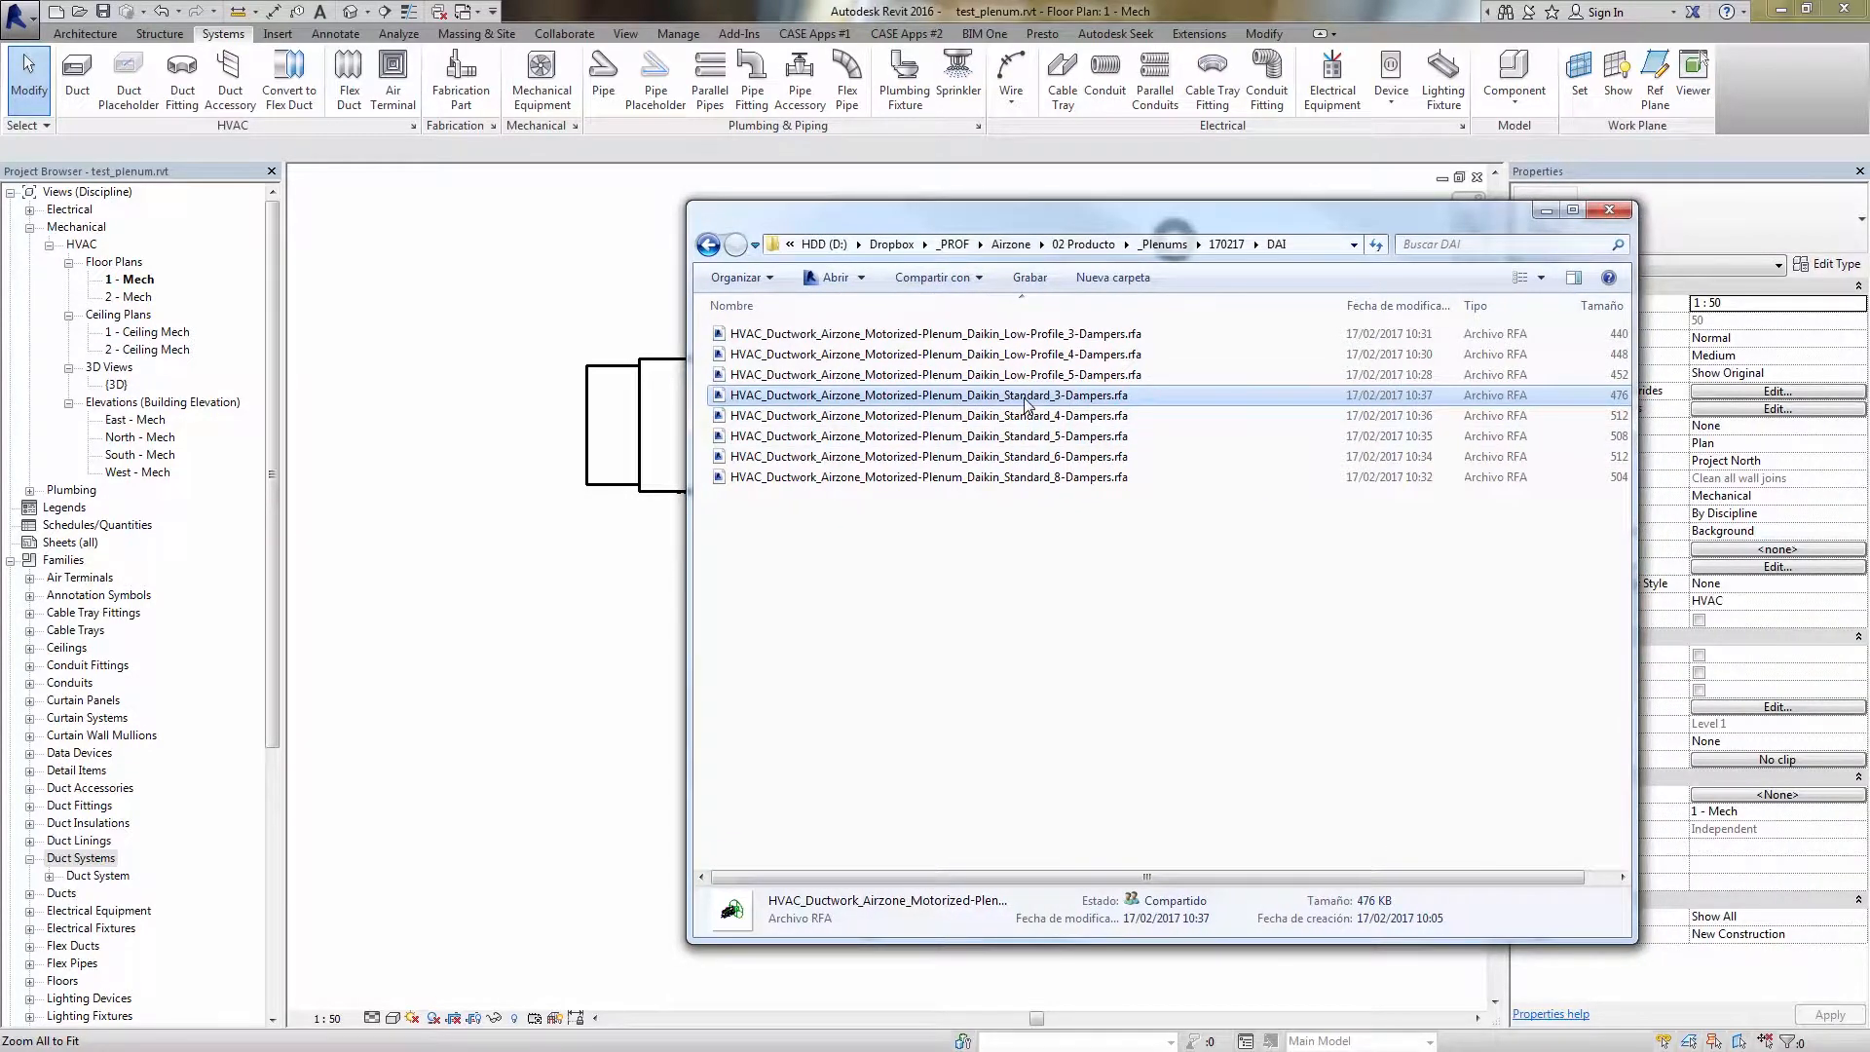
click(1016, 334)
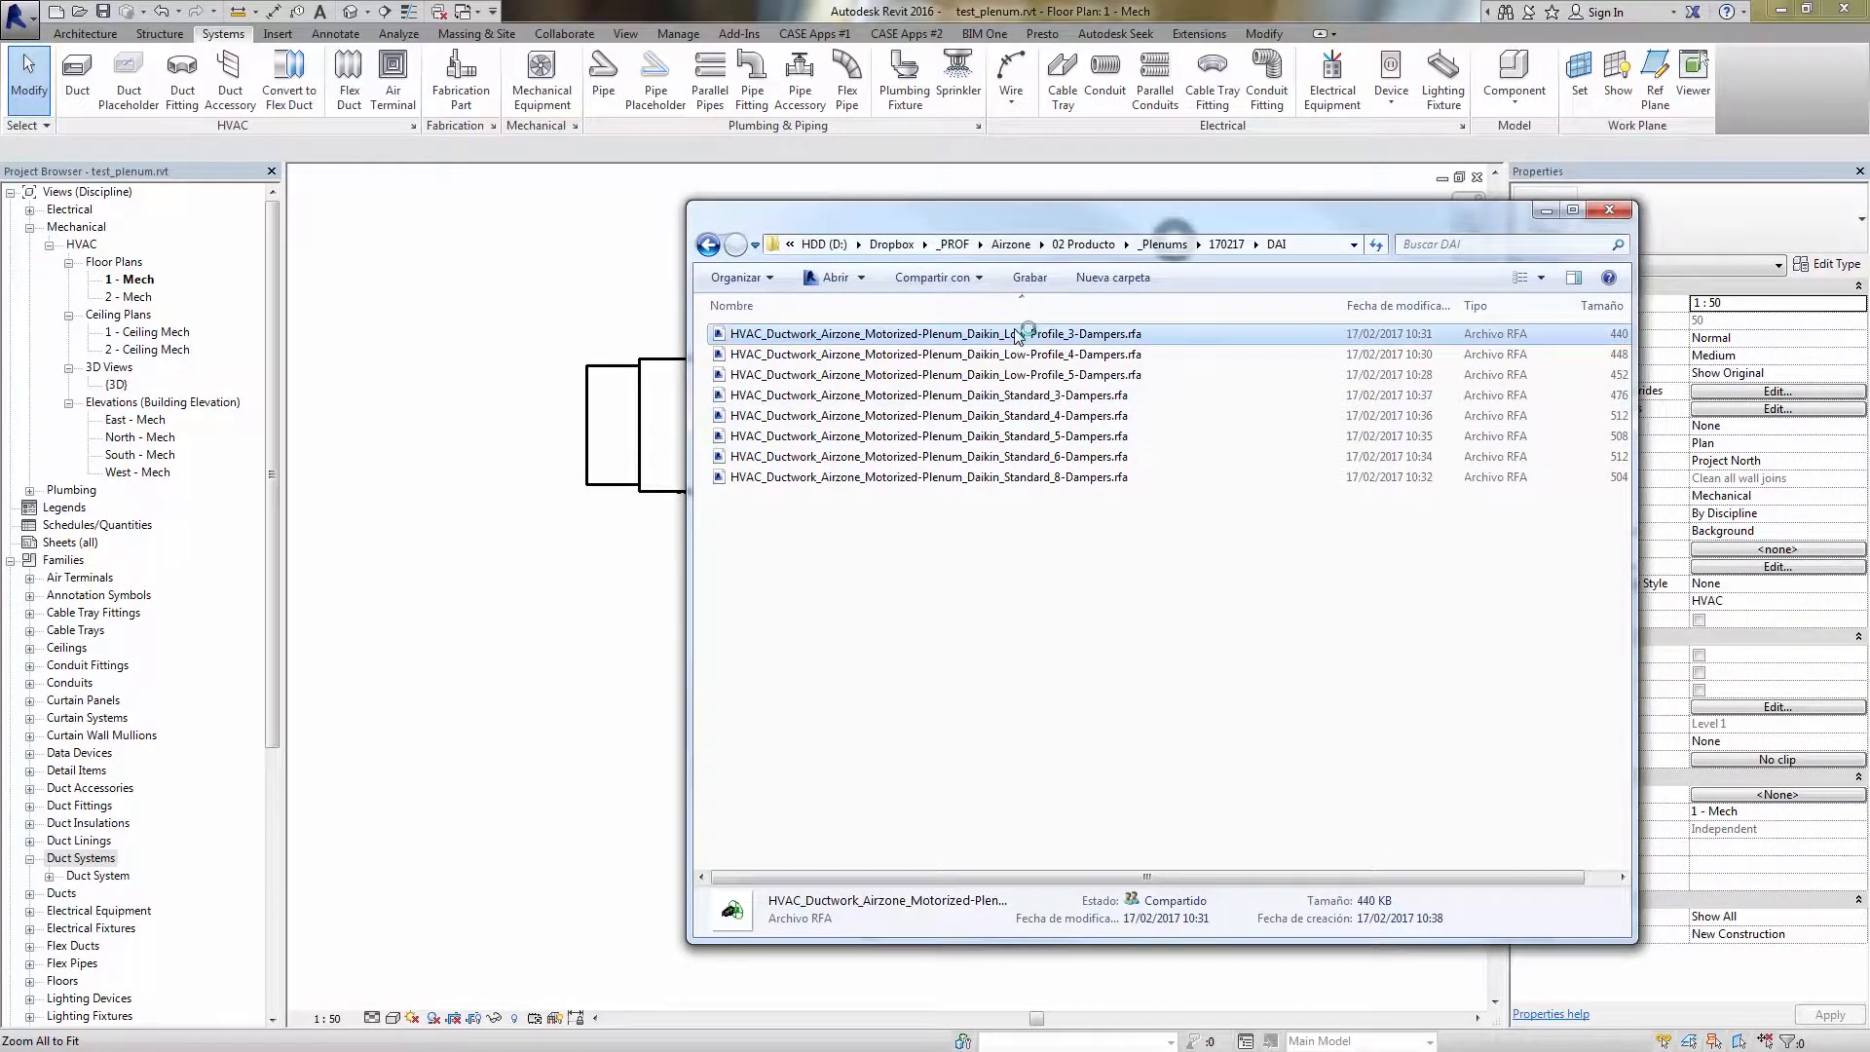
click(1020, 395)
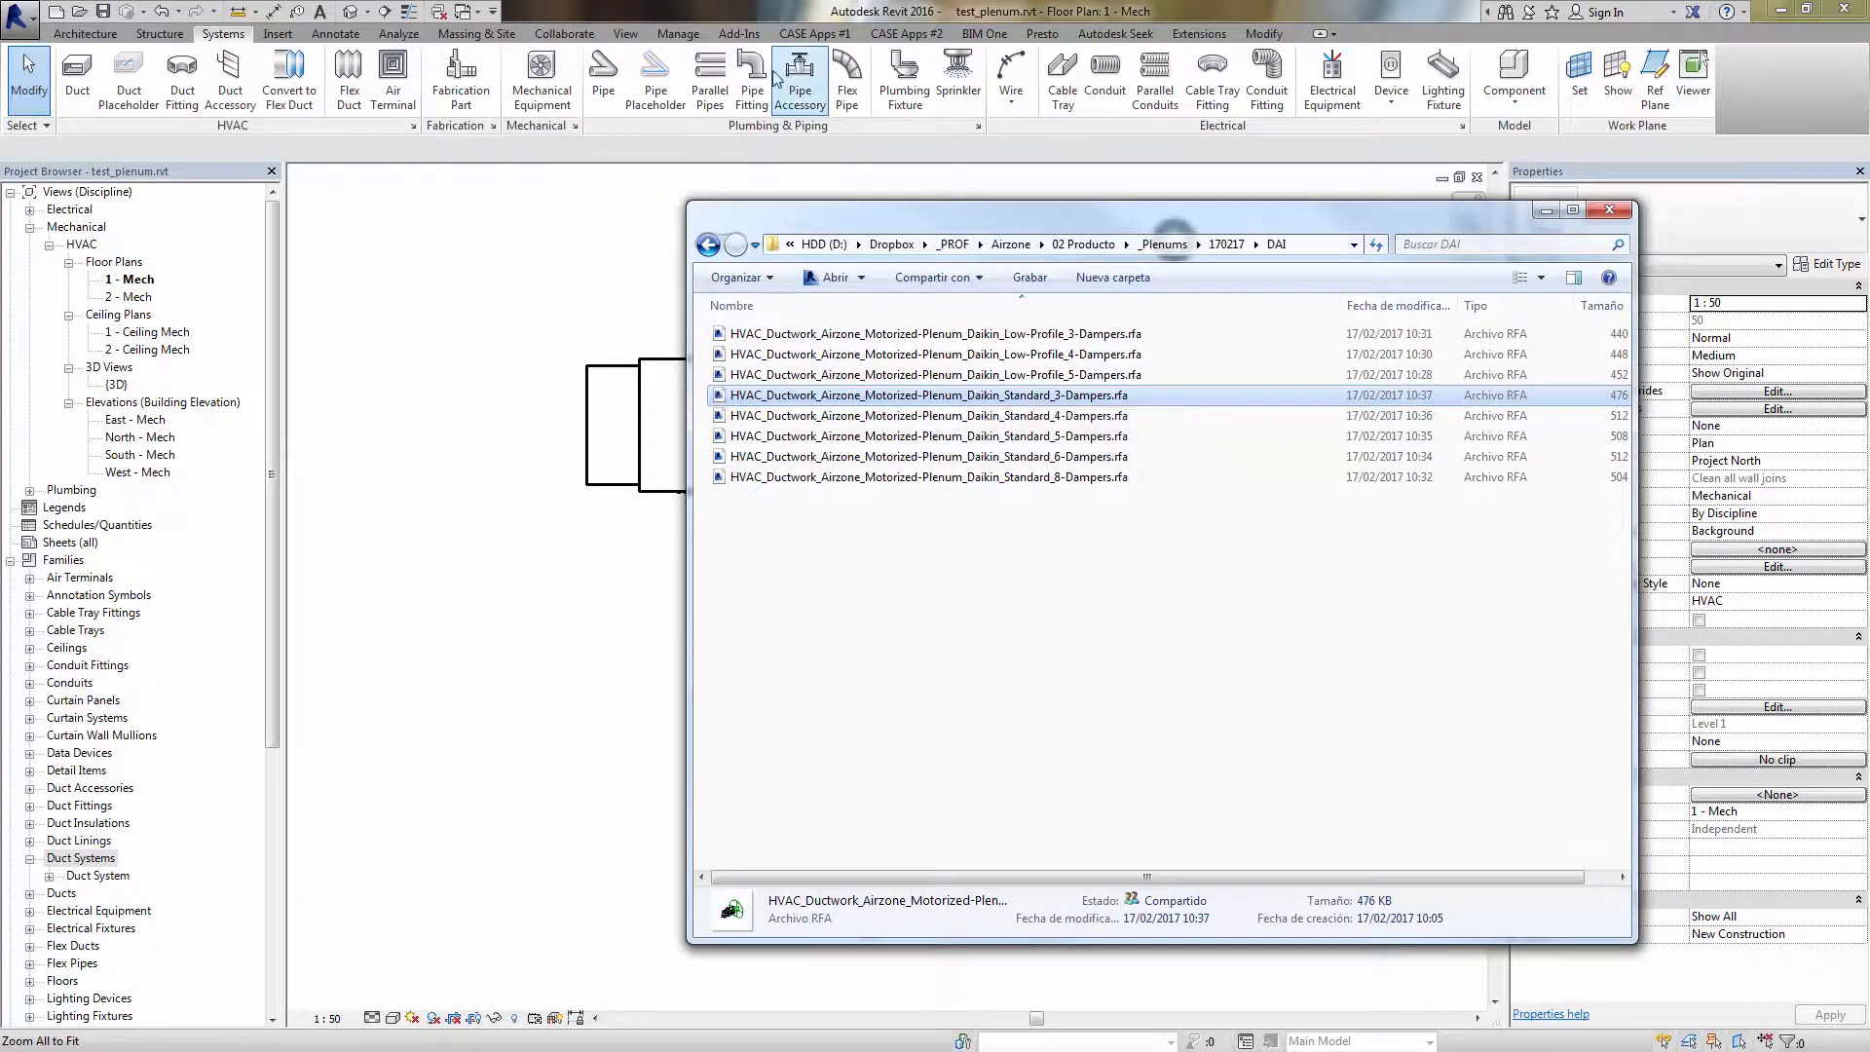
drag(1028, 218, 1081, 230)
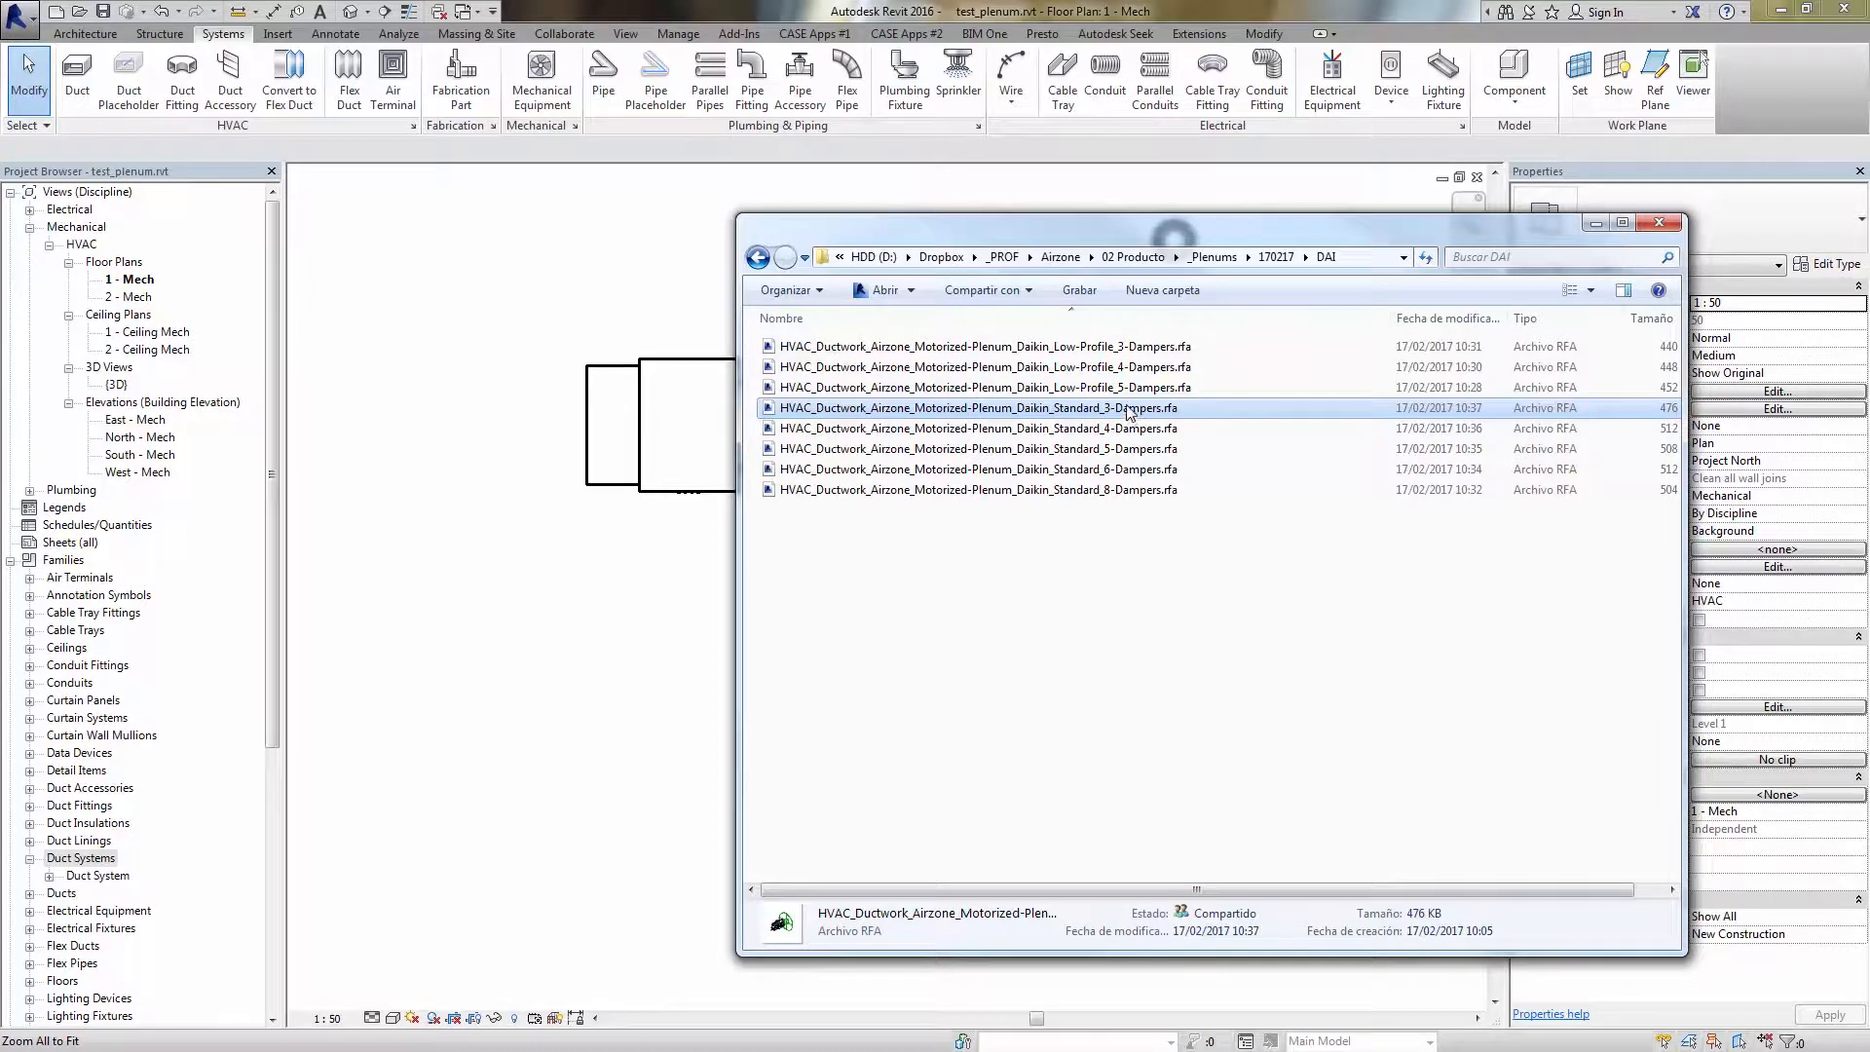
drag(1133, 410, 698, 578)
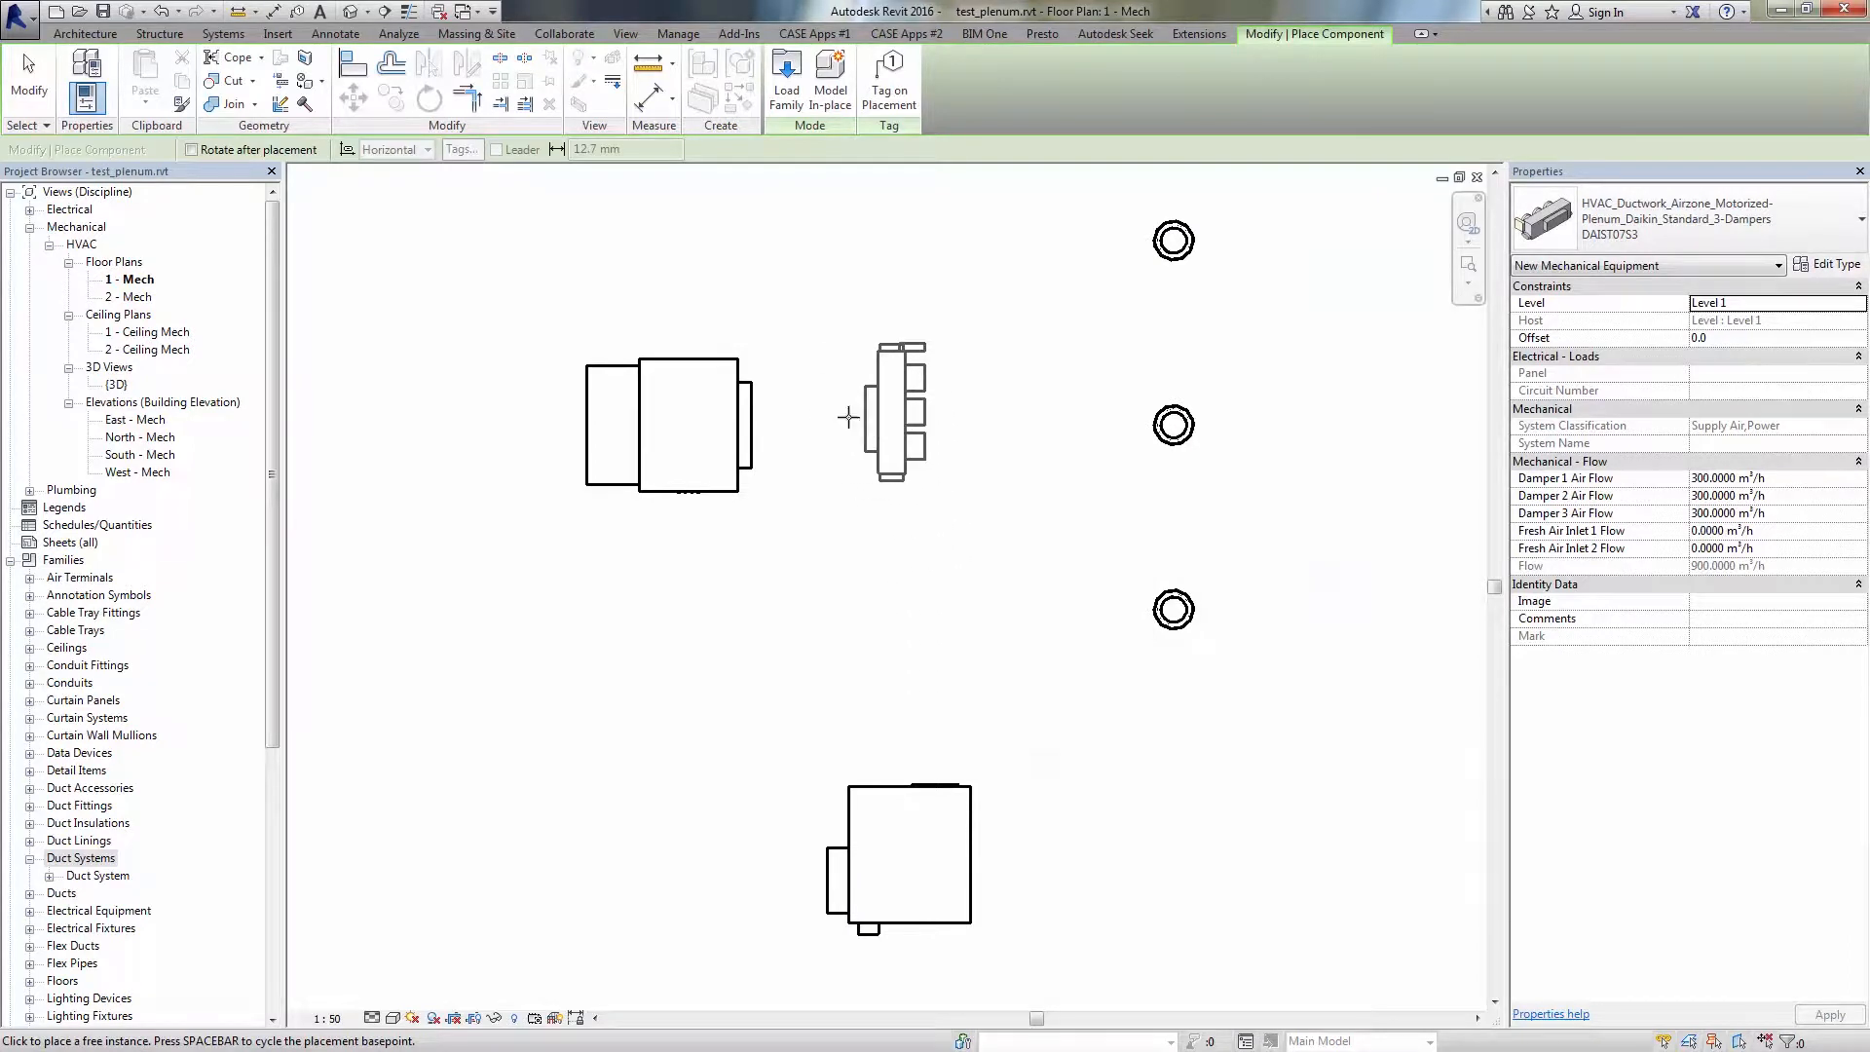
click(865, 427)
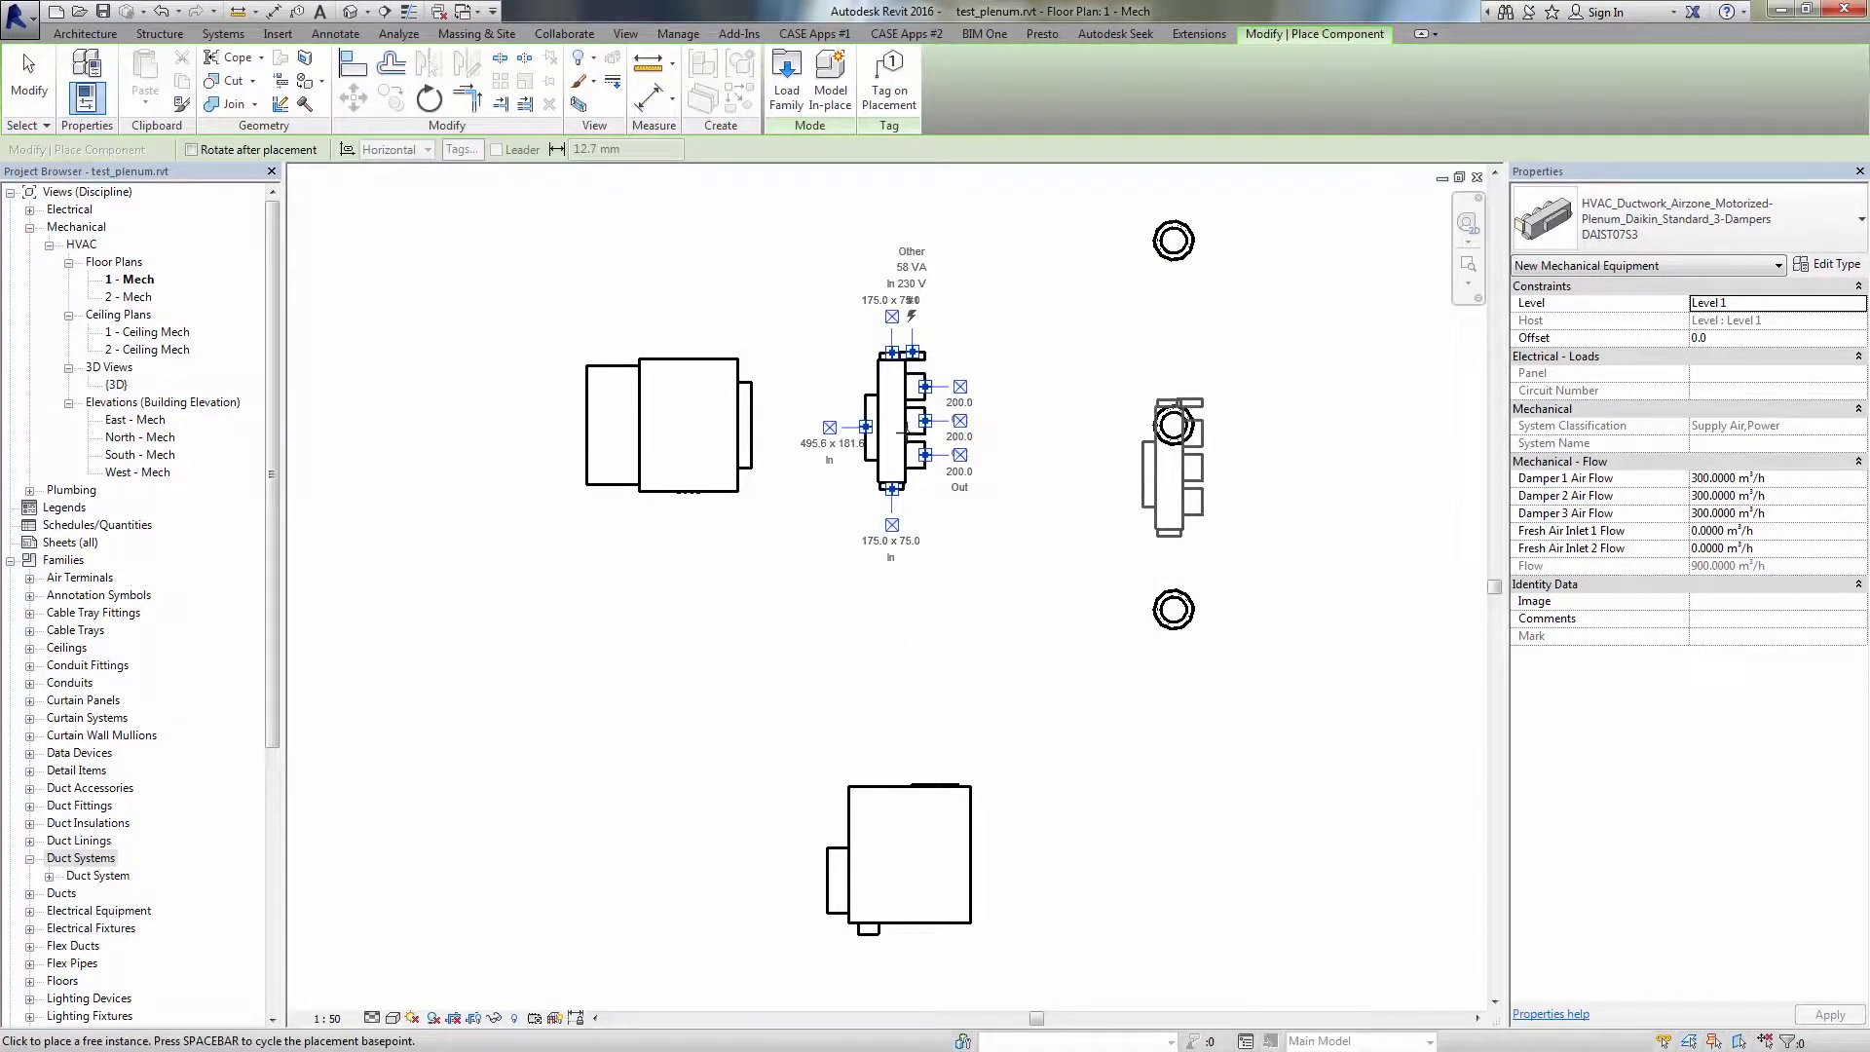
key(Escape)
key(Escape)
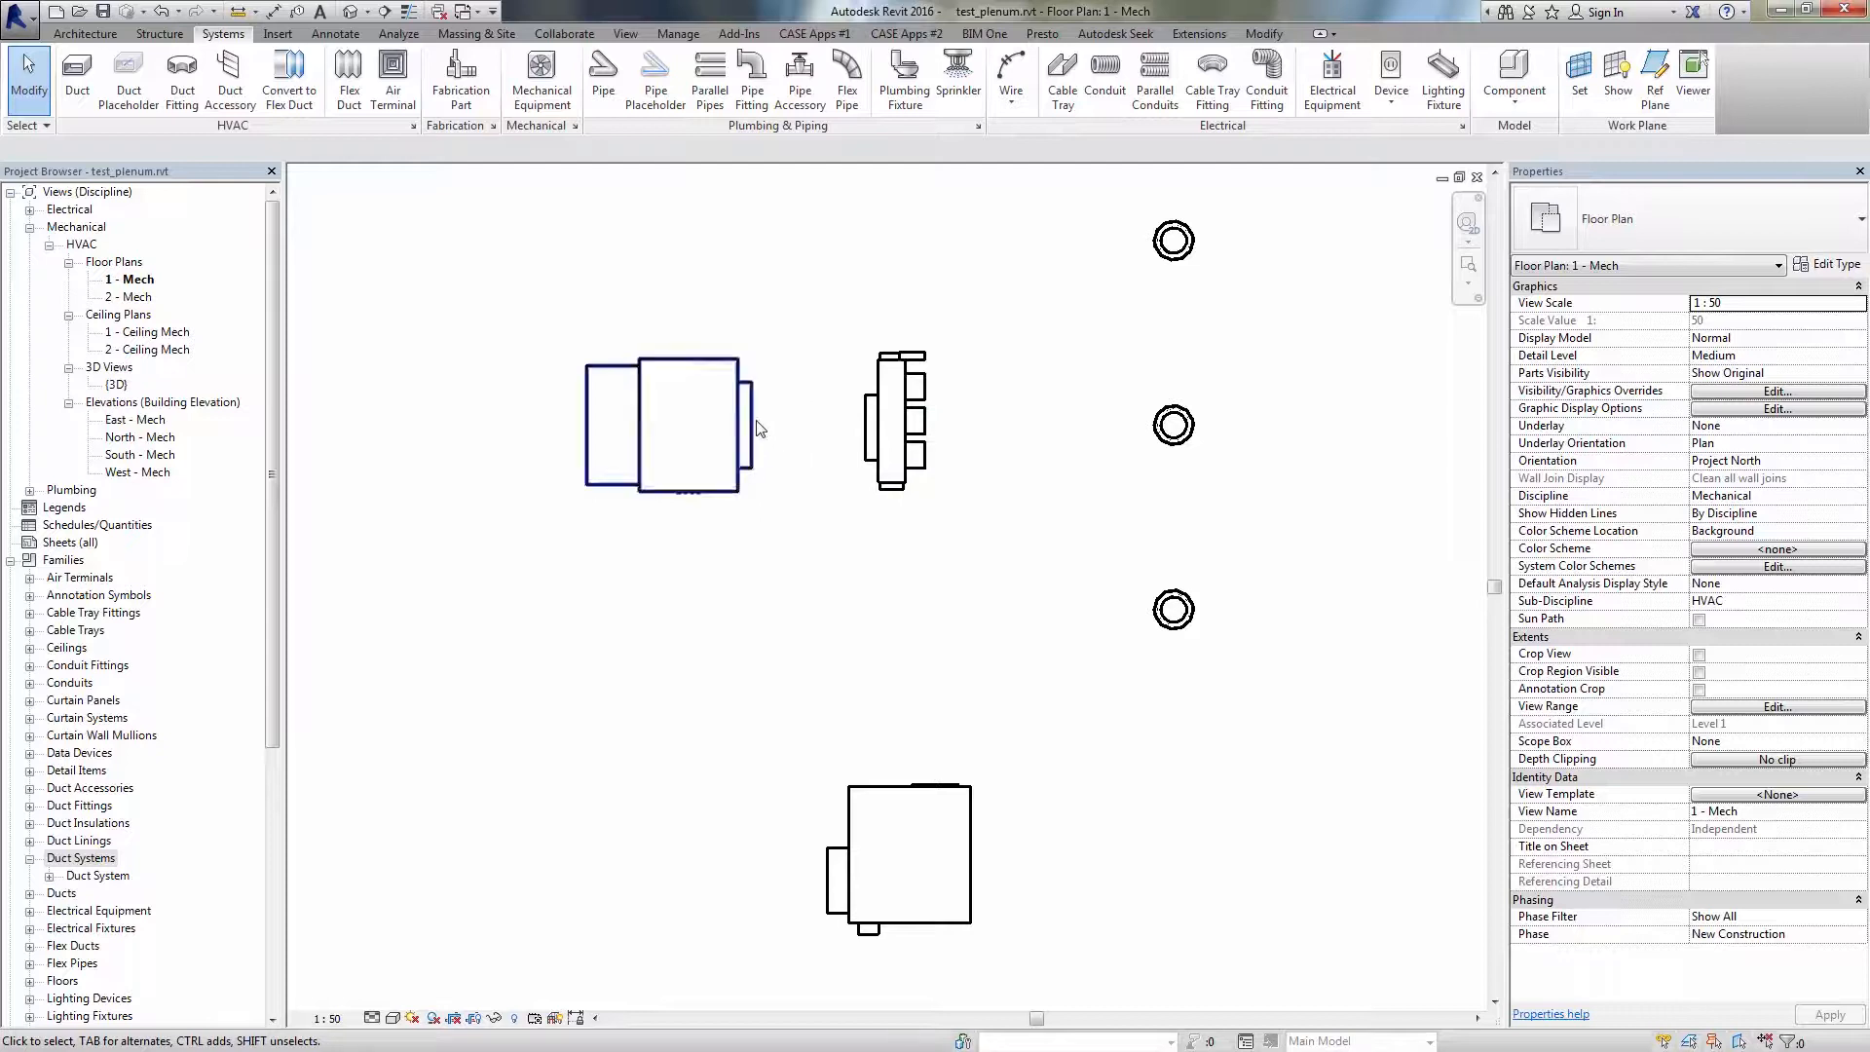
click(799, 453)
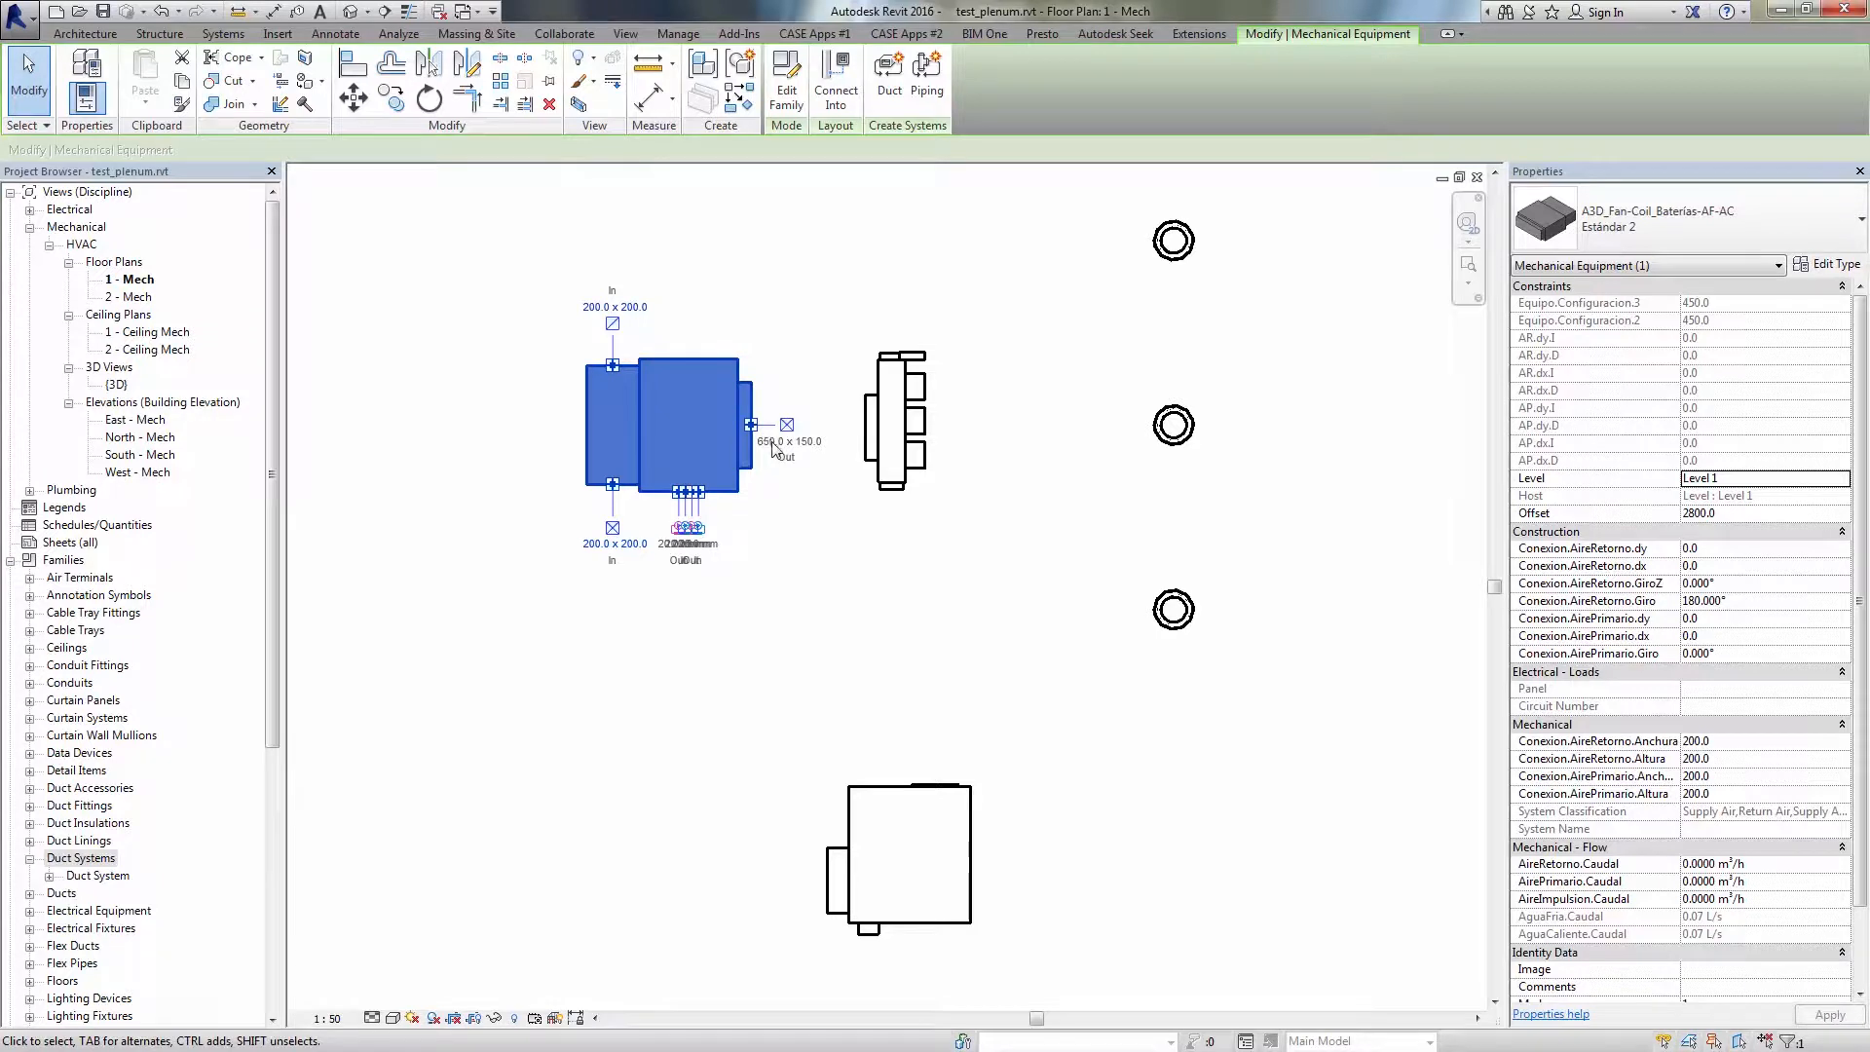
click(351, 60)
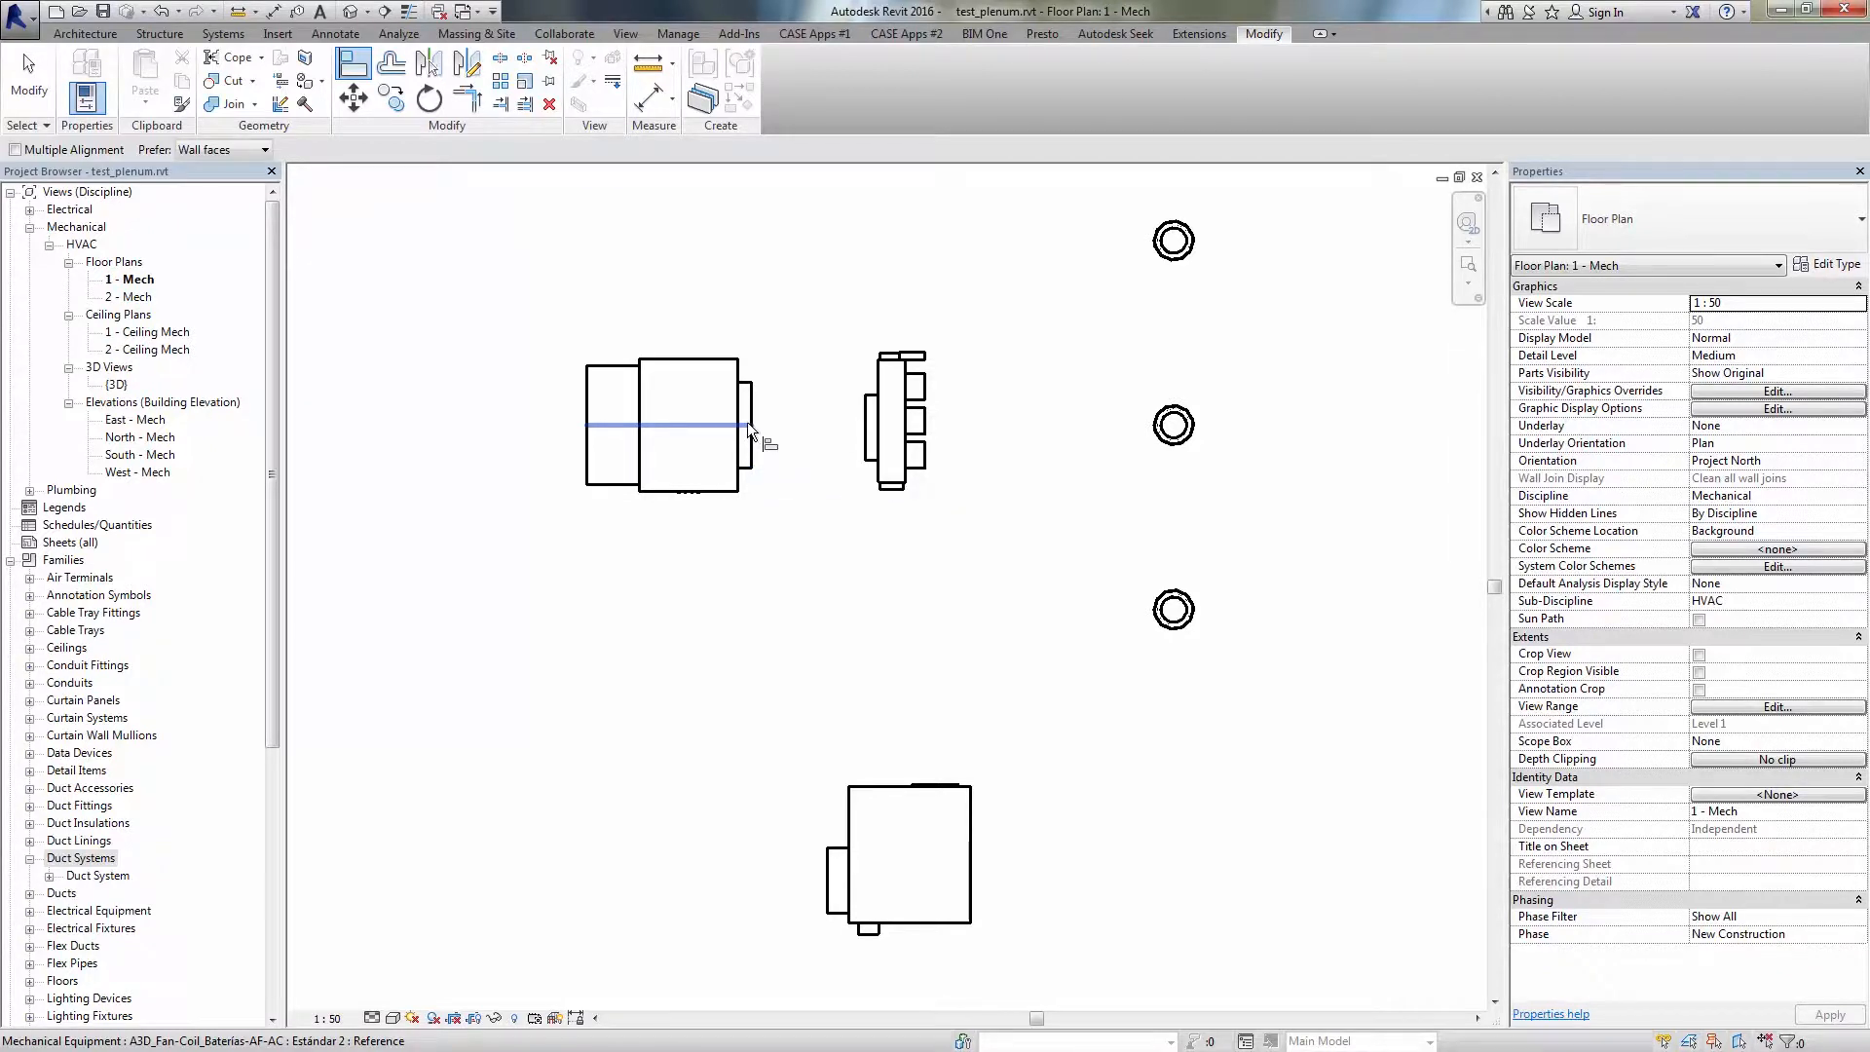
key(Escape)
key(Escape)
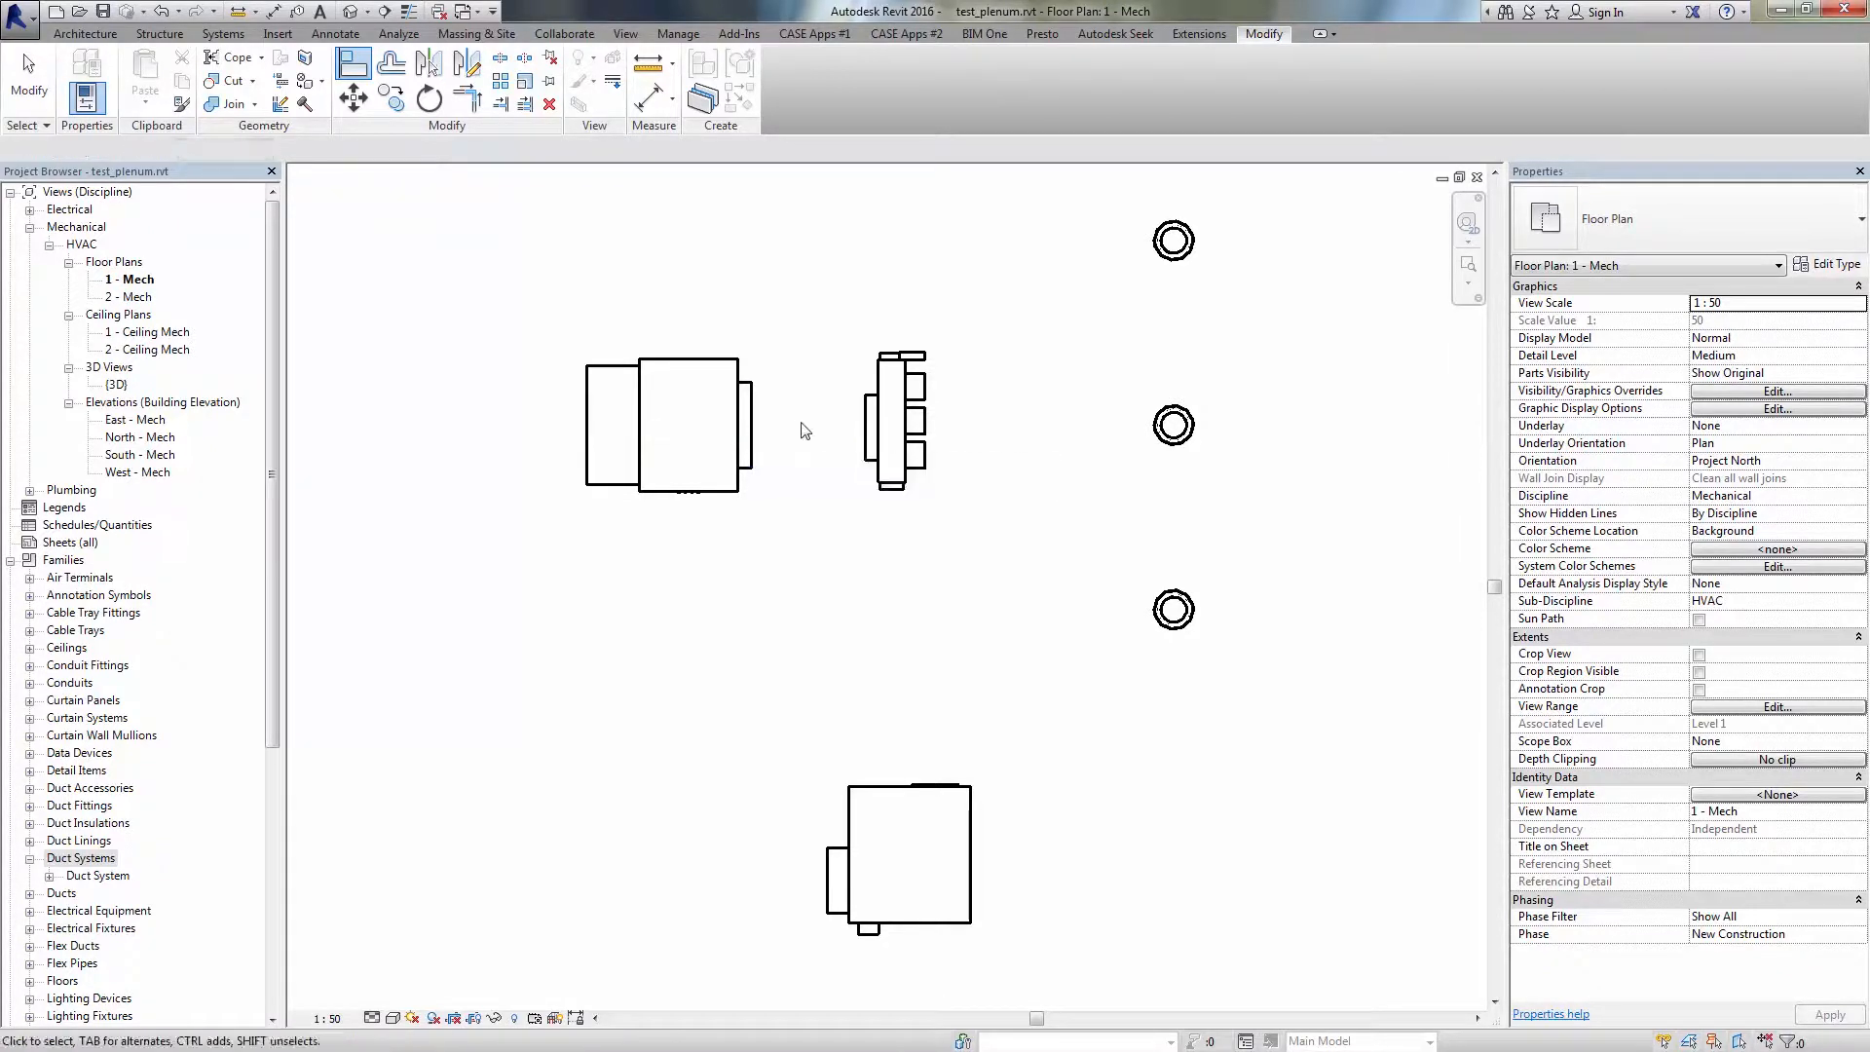
click(886, 428)
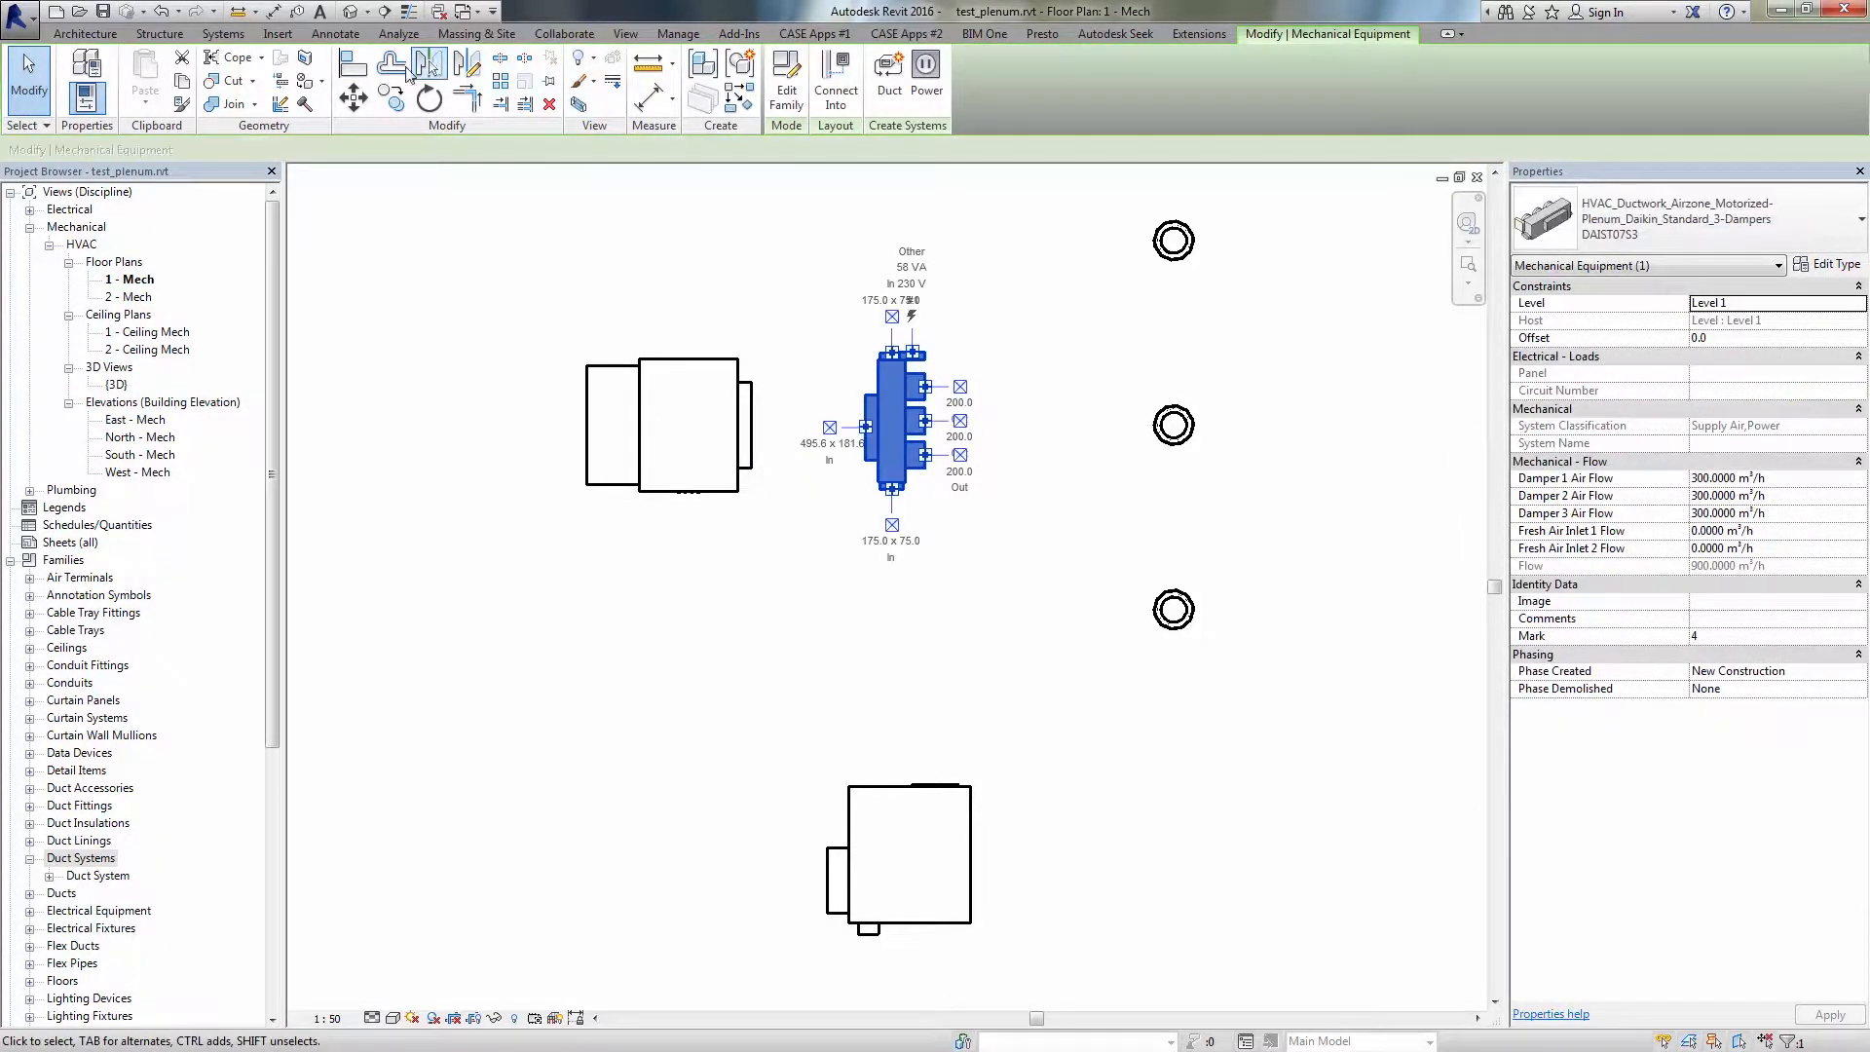
click(352, 63)
scroll(828, 436, up, 5)
key(Escape)
key(Escape)
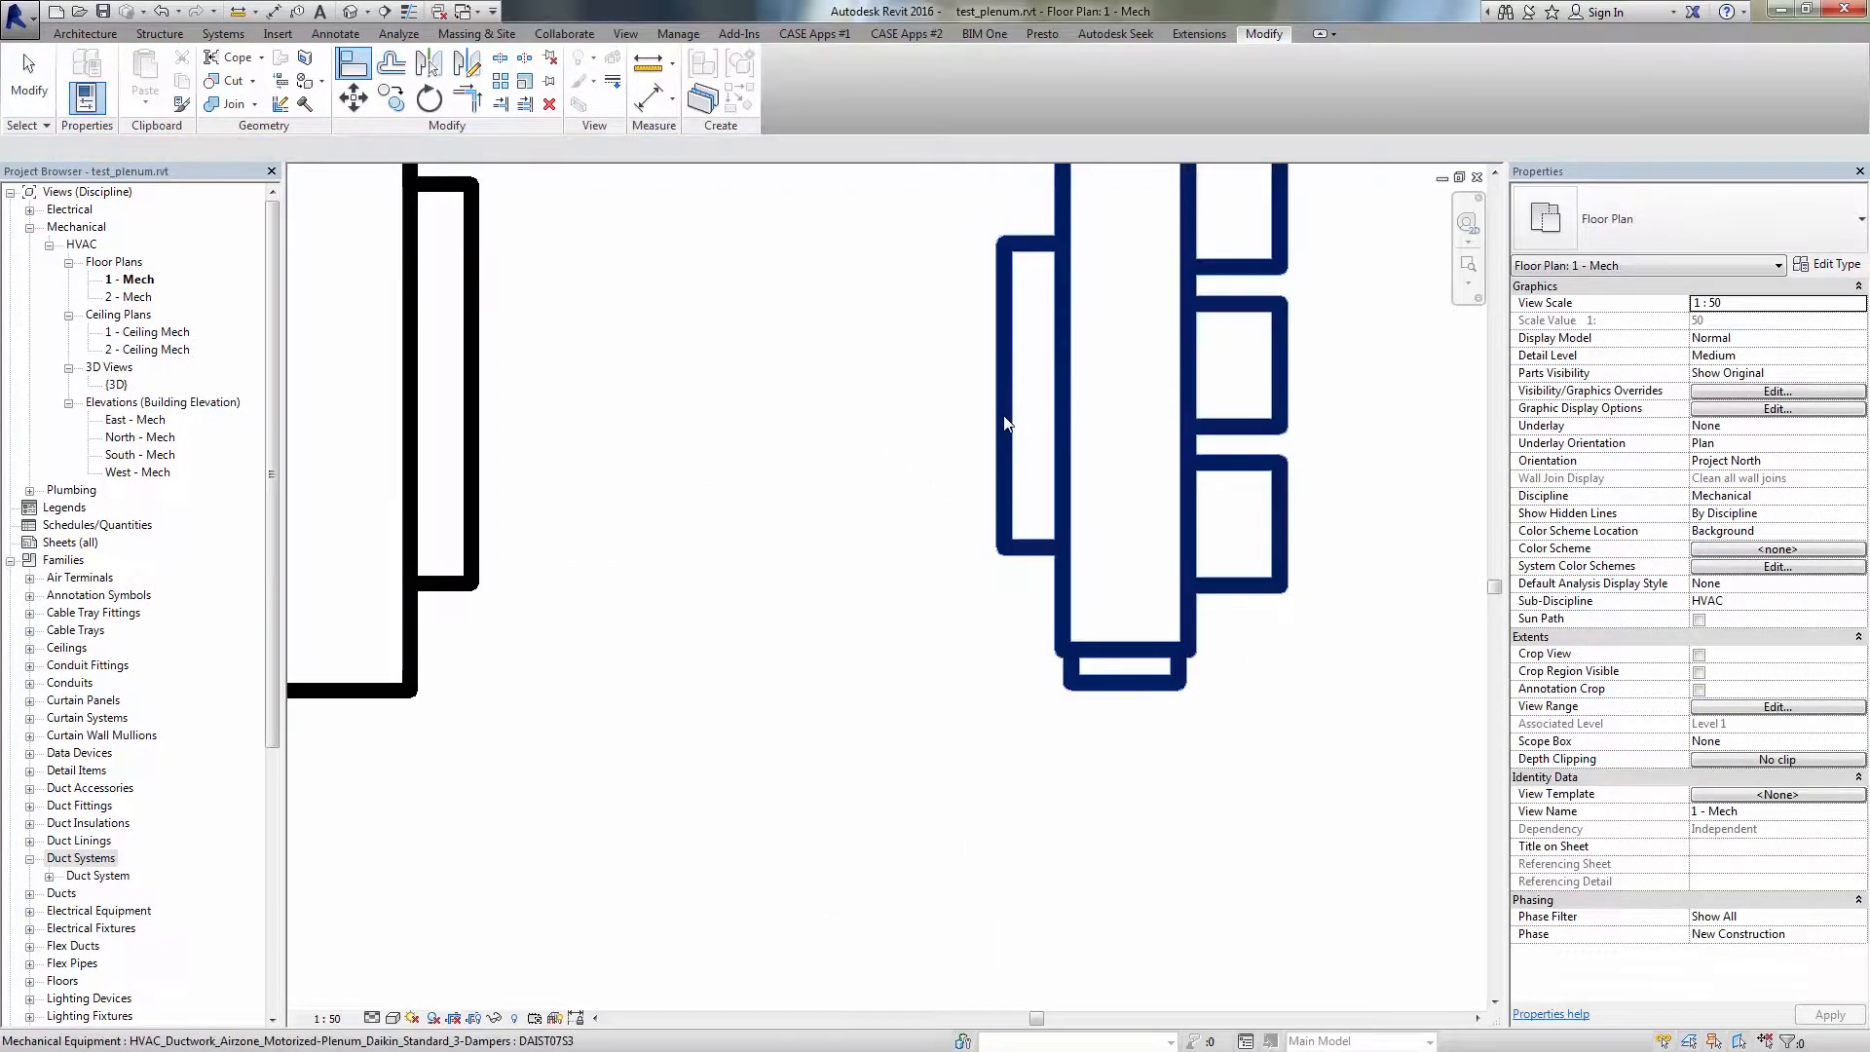
Step: Examine the plenum's inlet connector axis in relation to the axes of its damper outlets and its body
click(1095, 415)
middle_drag(1094, 416, 964, 435)
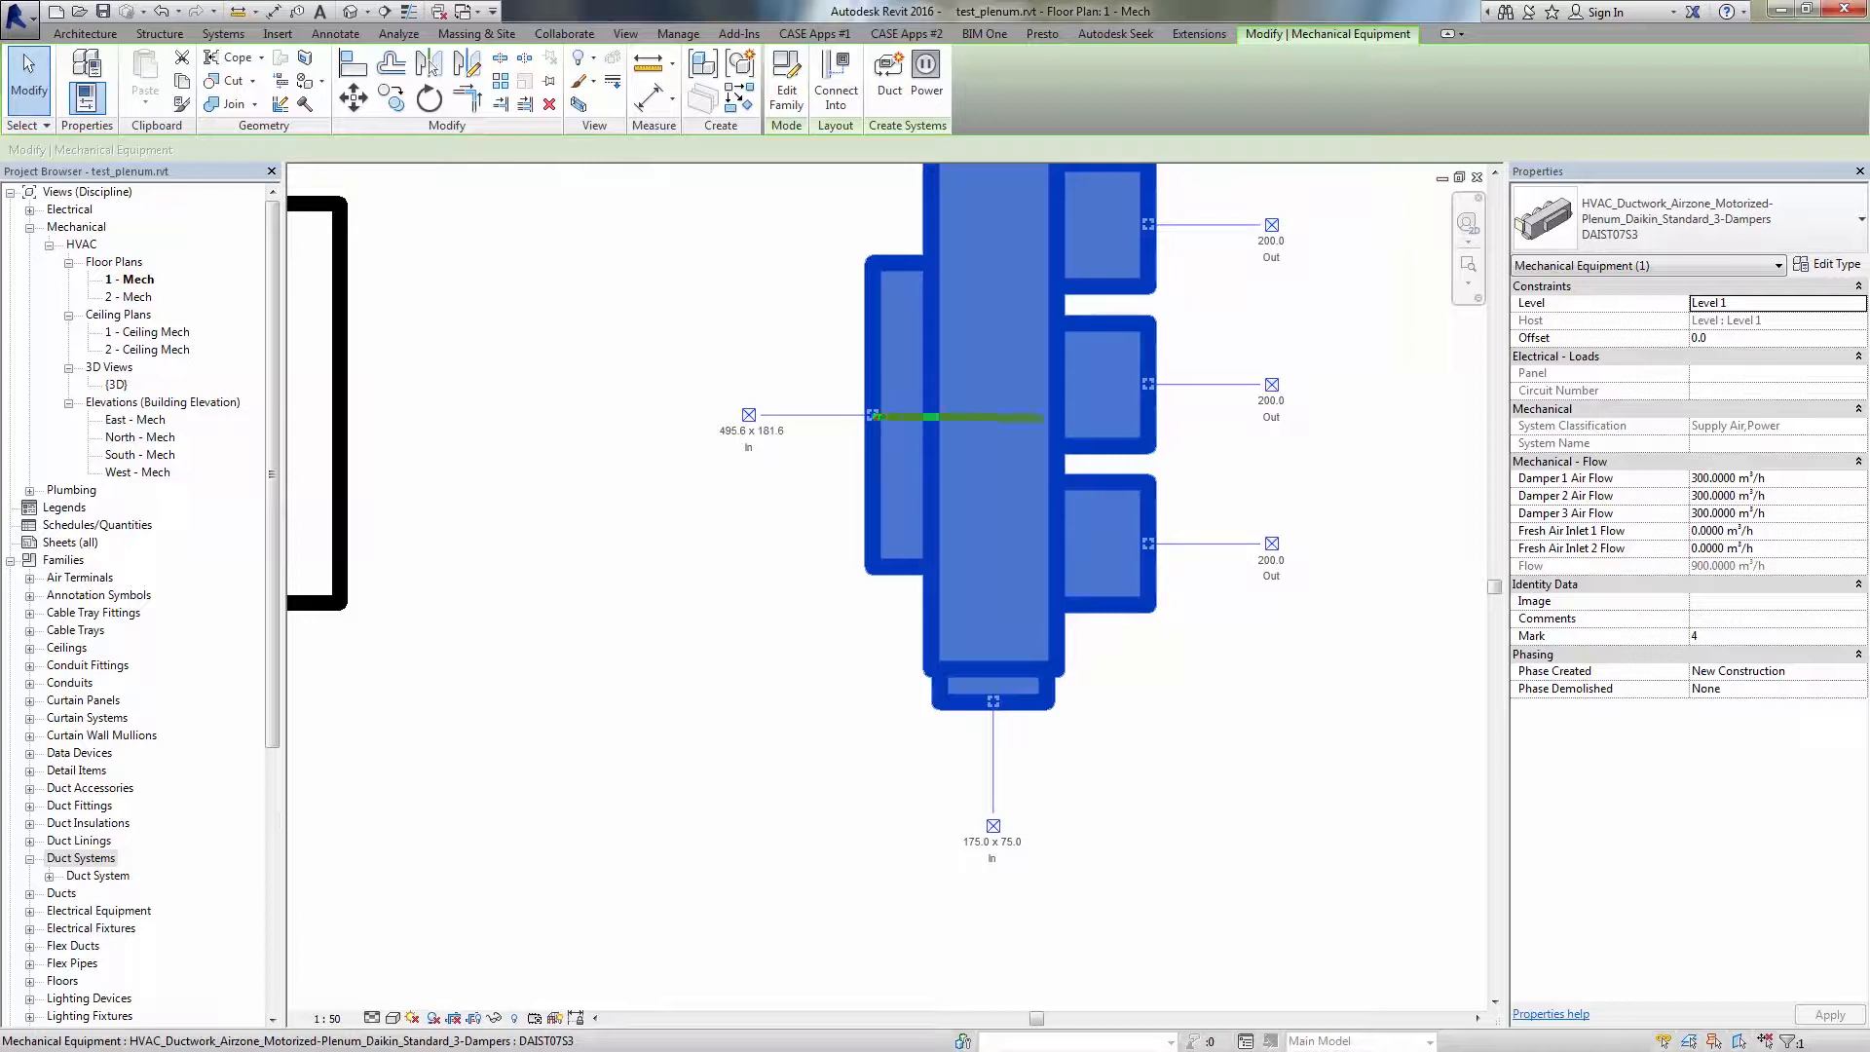
shift+drag(1153, 414, 1153, 416)
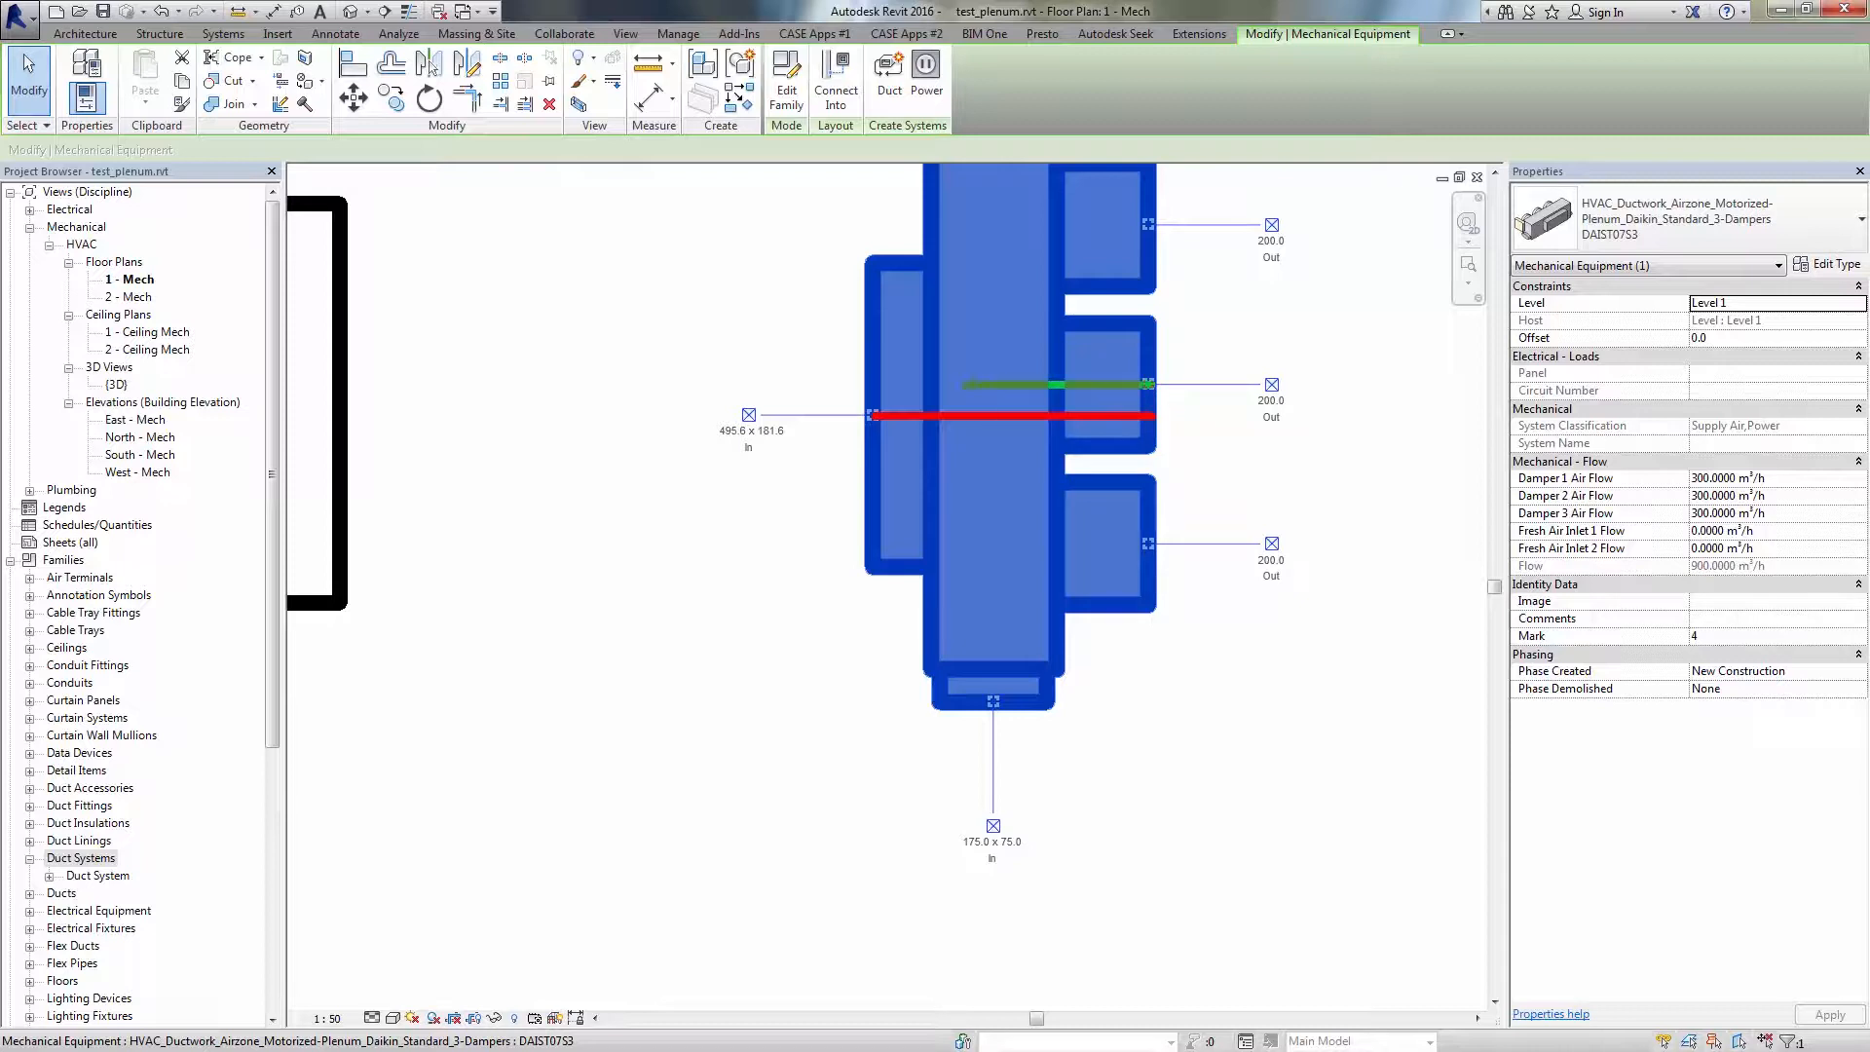
shift+drag(884, 386, 874, 385)
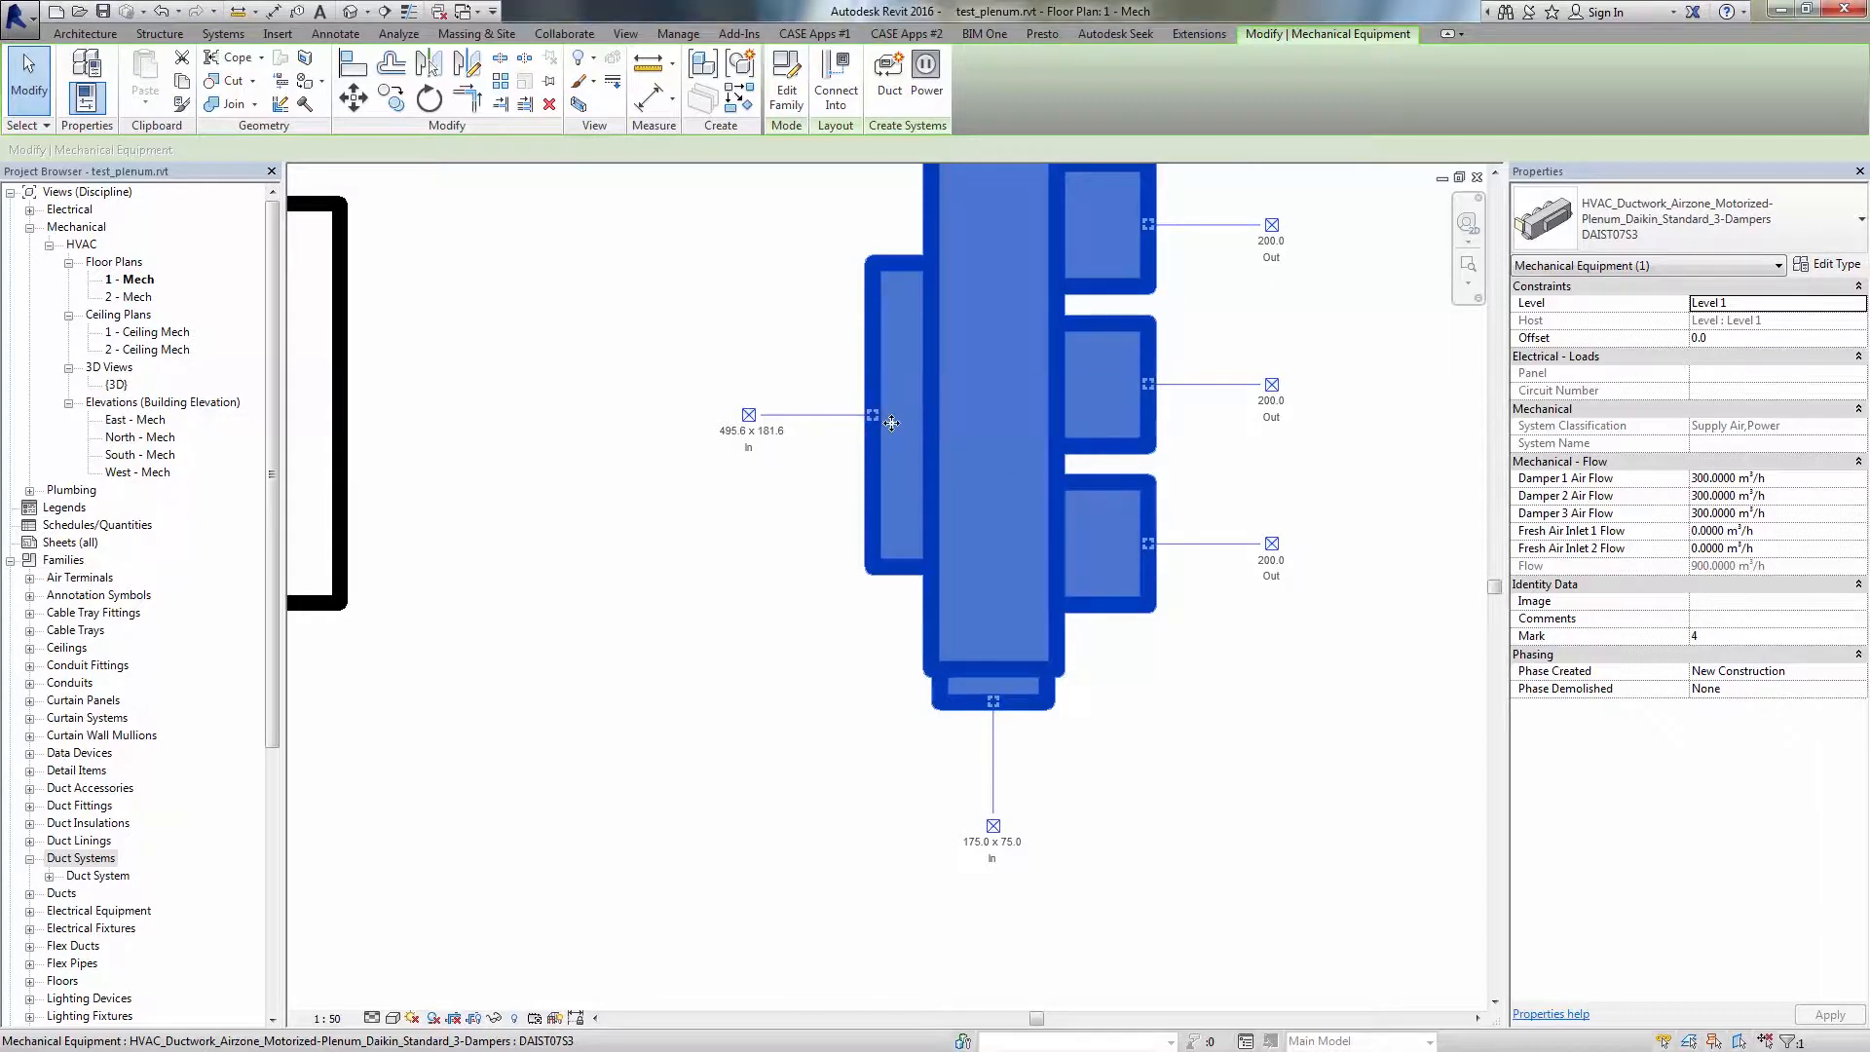
scroll(979, 472, down, 3)
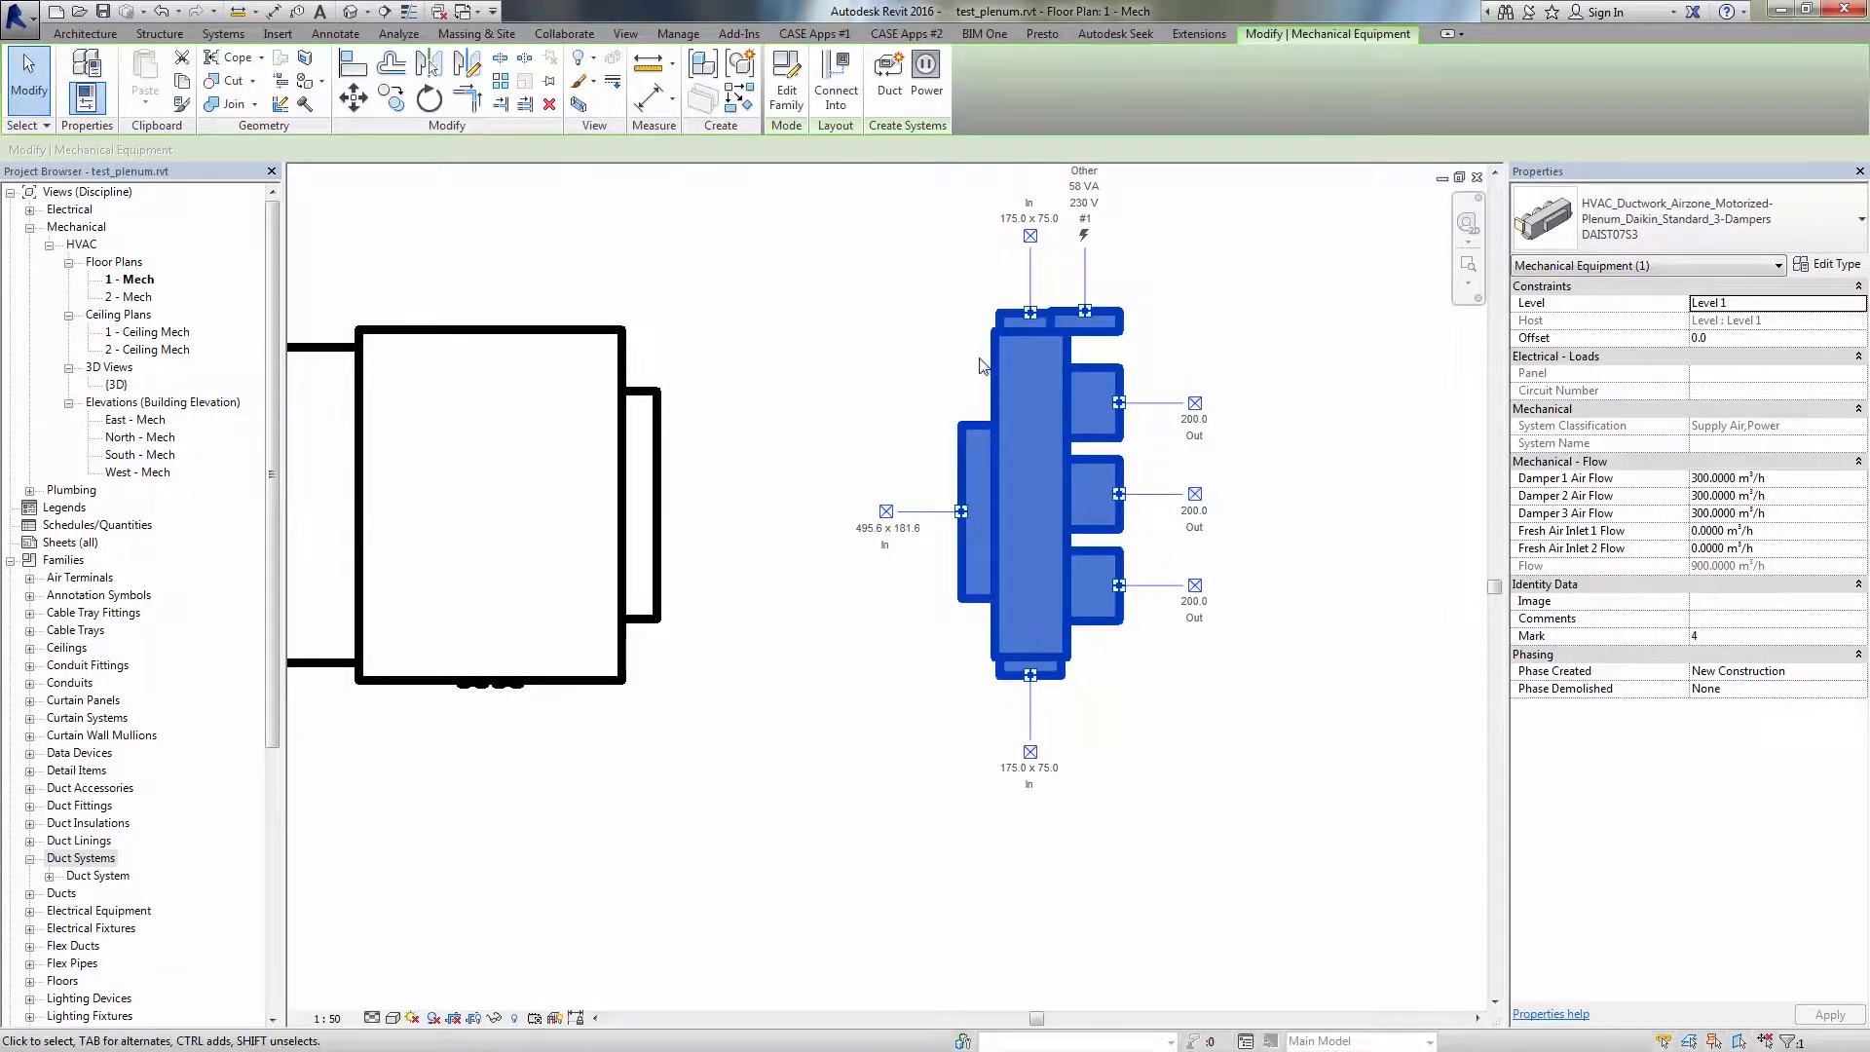
drag(962, 333, 966, 407)
key(Escape)
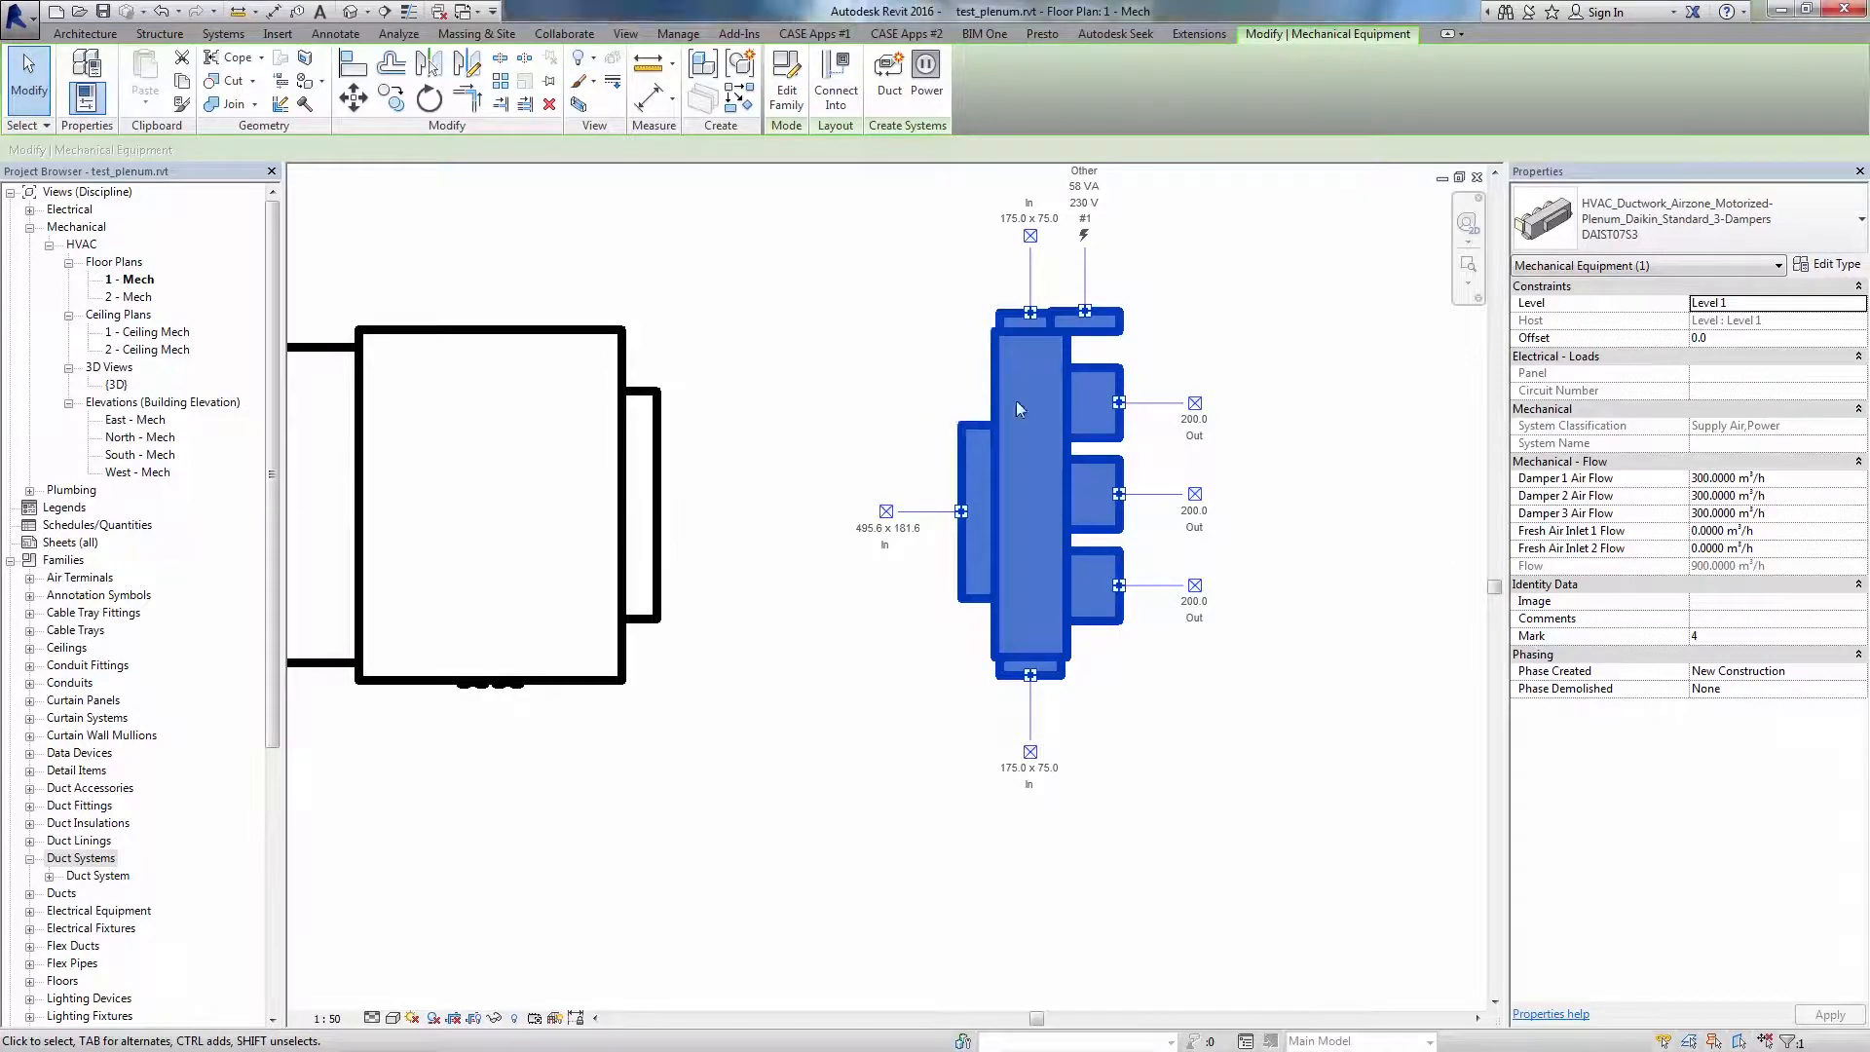
click(1304, 565)
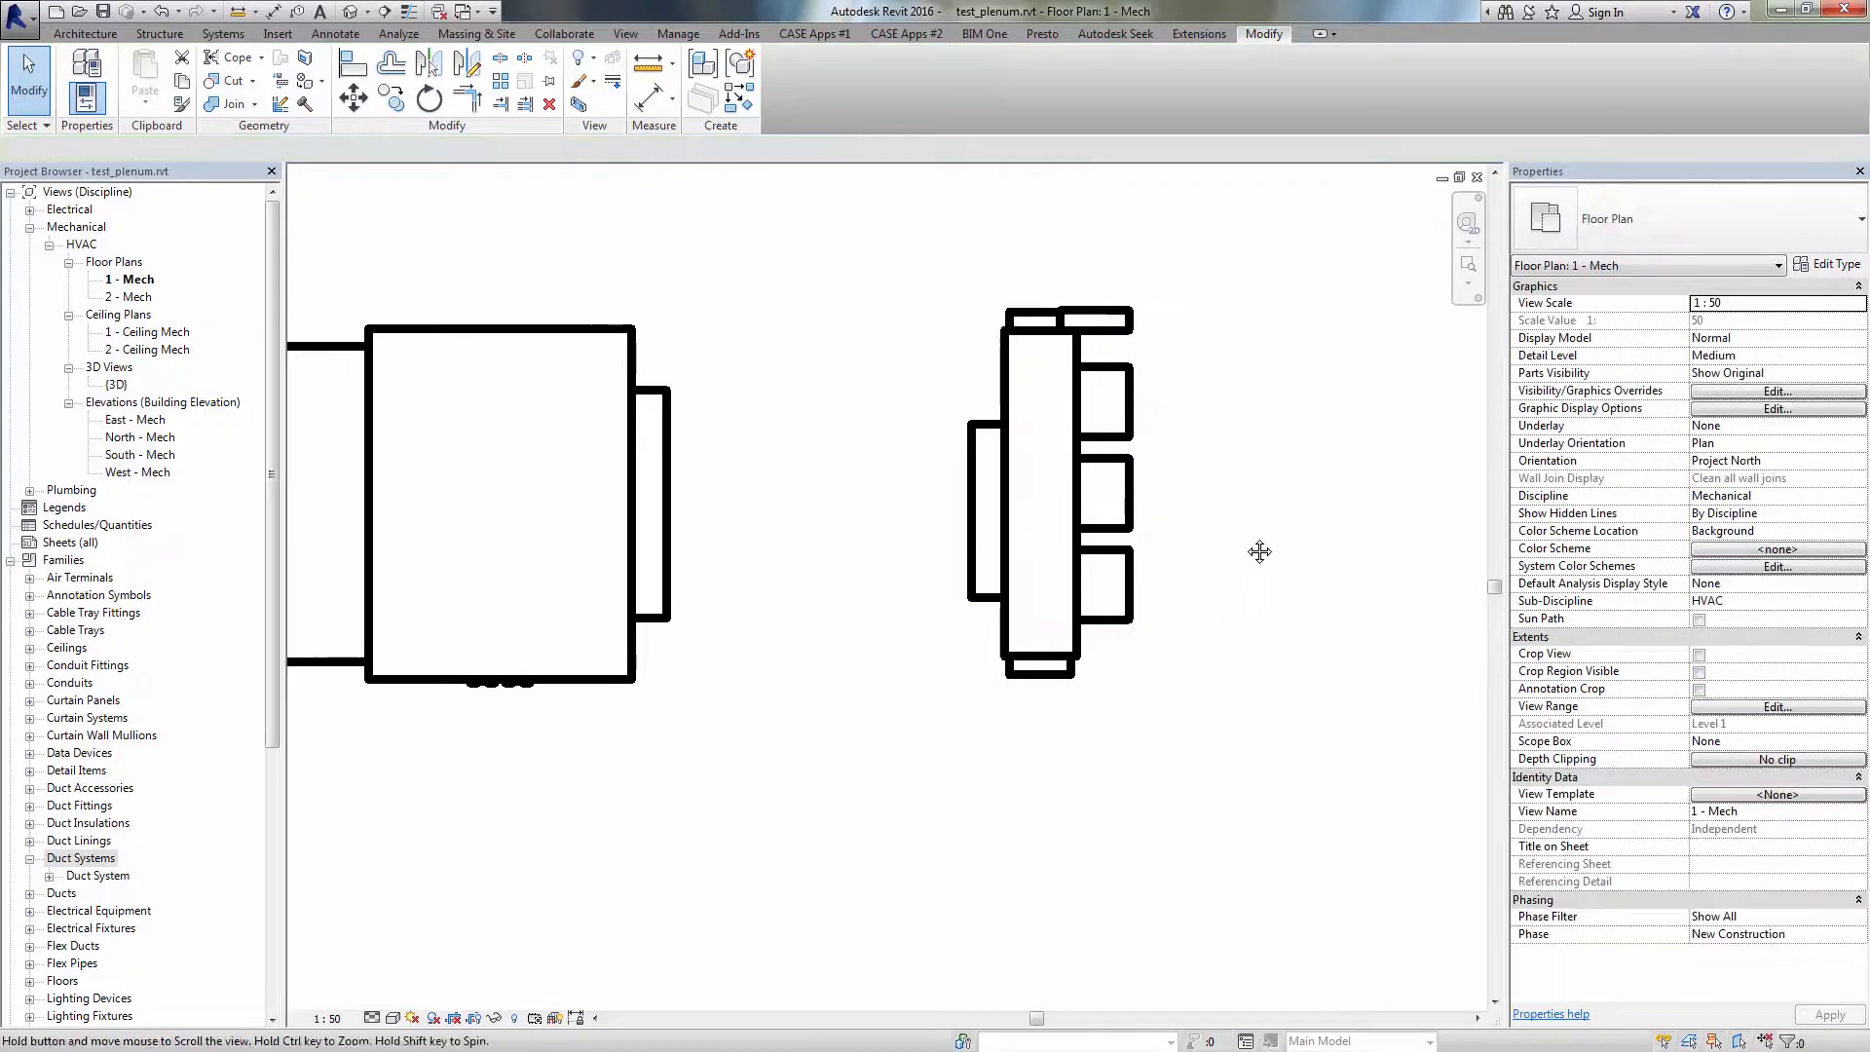
Step: Align the plenum's inlet centreline with the fan coil's horizontal centre reference in the floor plan
key(a)
key(l)
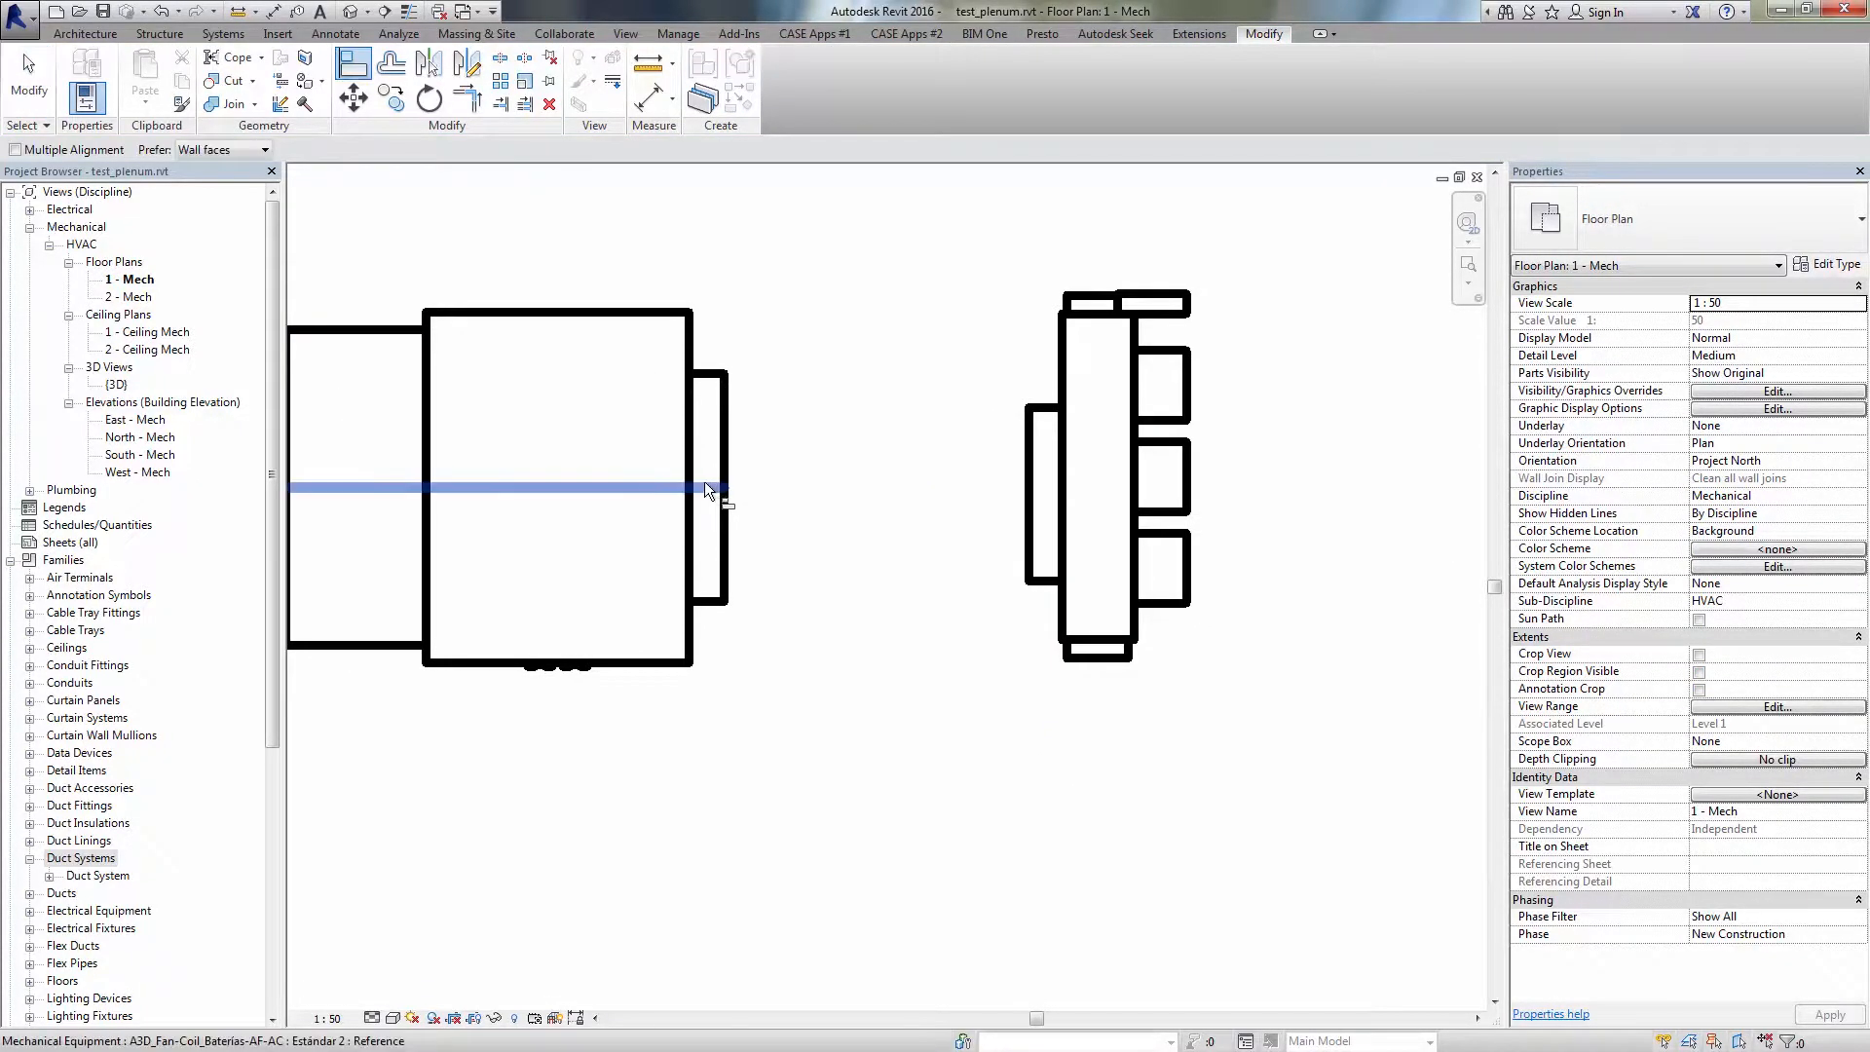
click(706, 487)
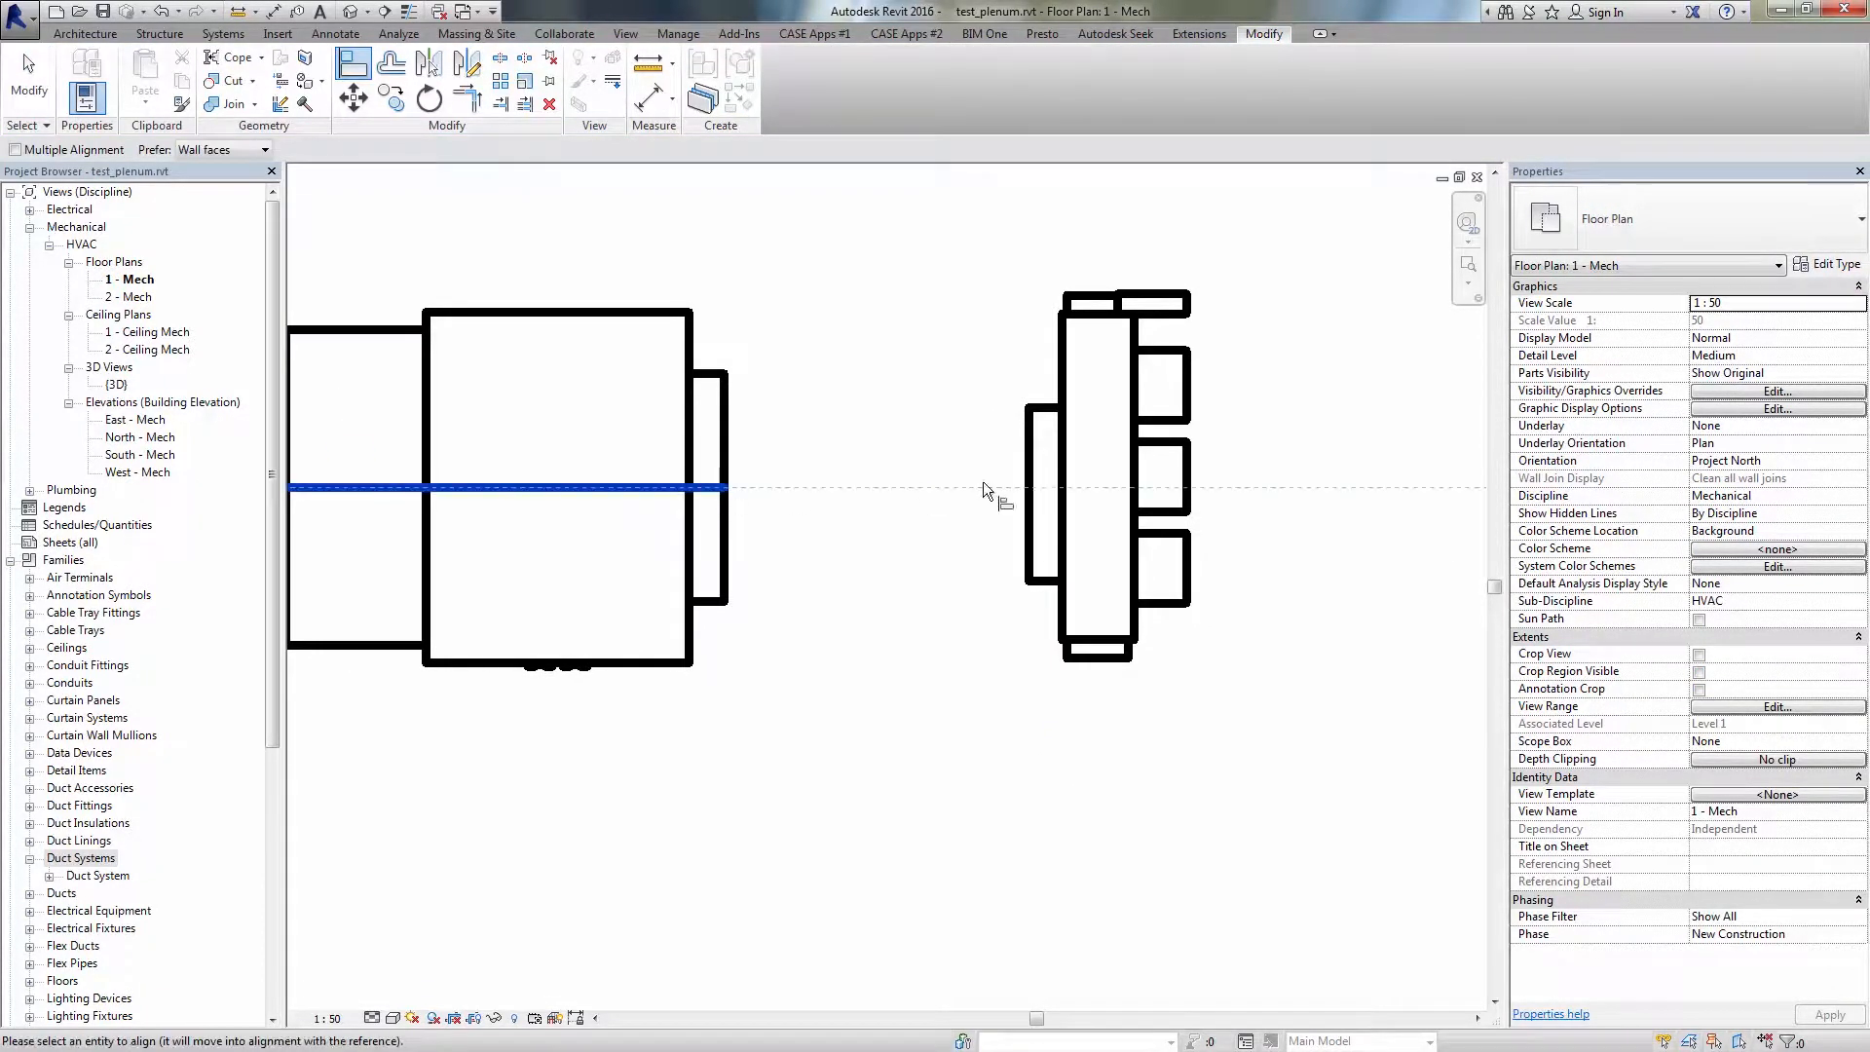
click(1039, 490)
key(Escape)
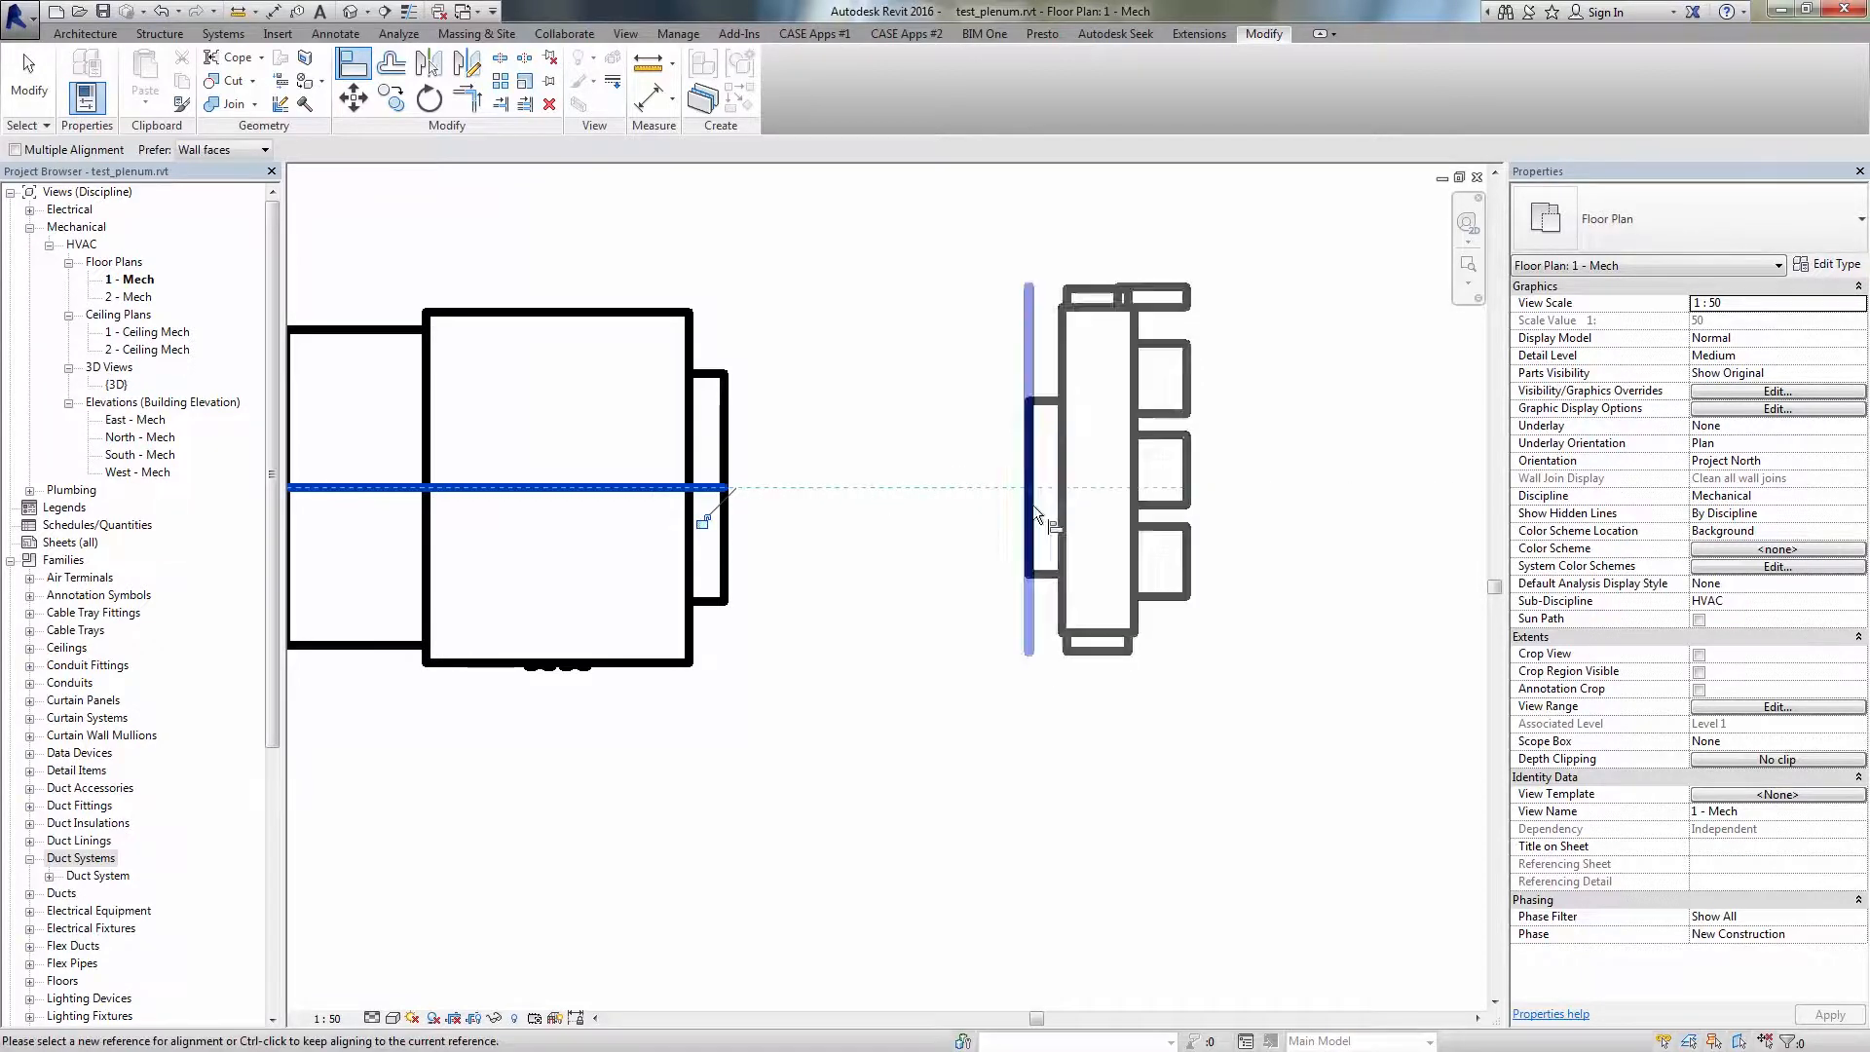
Step: Examine the plenum's inlet neck and its centre axis, compared with the centre of the whole plenum body
click(1032, 504)
ctrl+drag(1029, 398, 1061, 576)
drag(968, 487, 1122, 498)
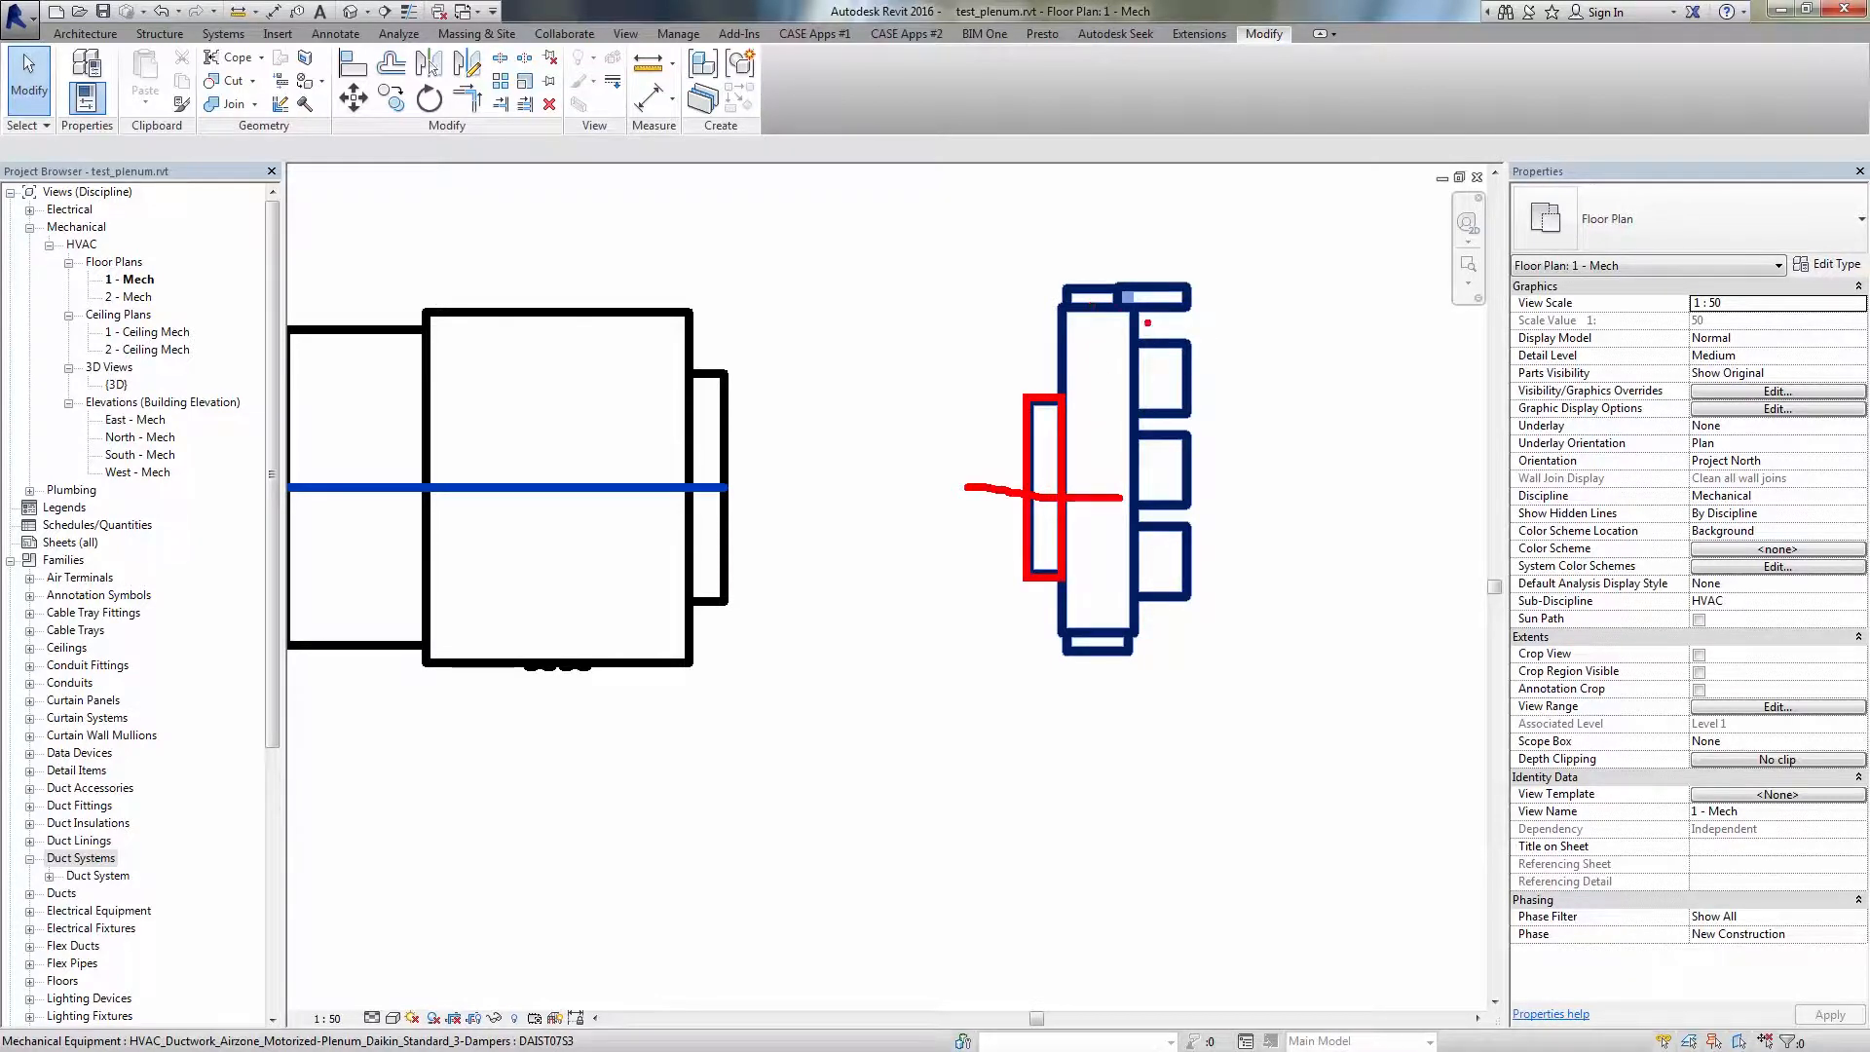
shift+drag(1065, 284, 1175, 655)
shift+drag(1183, 279, 1064, 659)
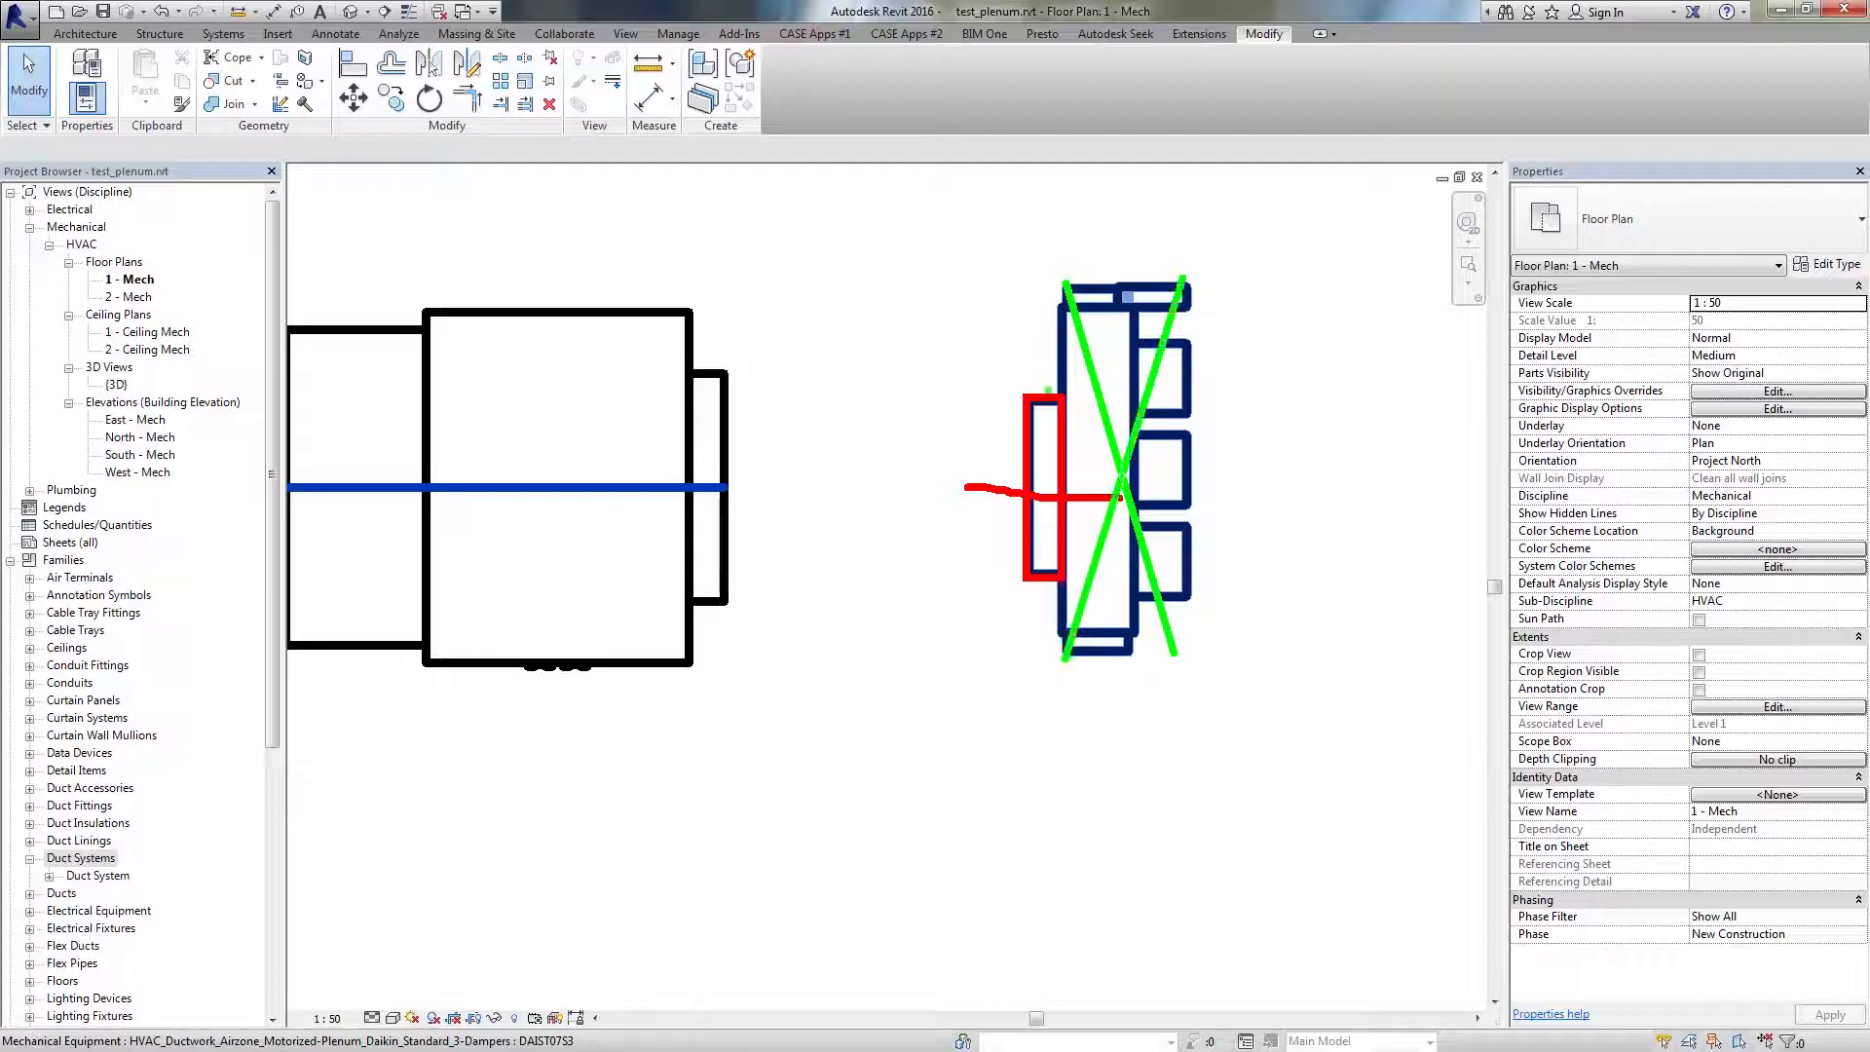
mouse_move(1073, 385)
mouse_down()
mouse_move(1052, 374)
mouse_move(1019, 605)
mouse_move(1065, 386)
mouse_up()
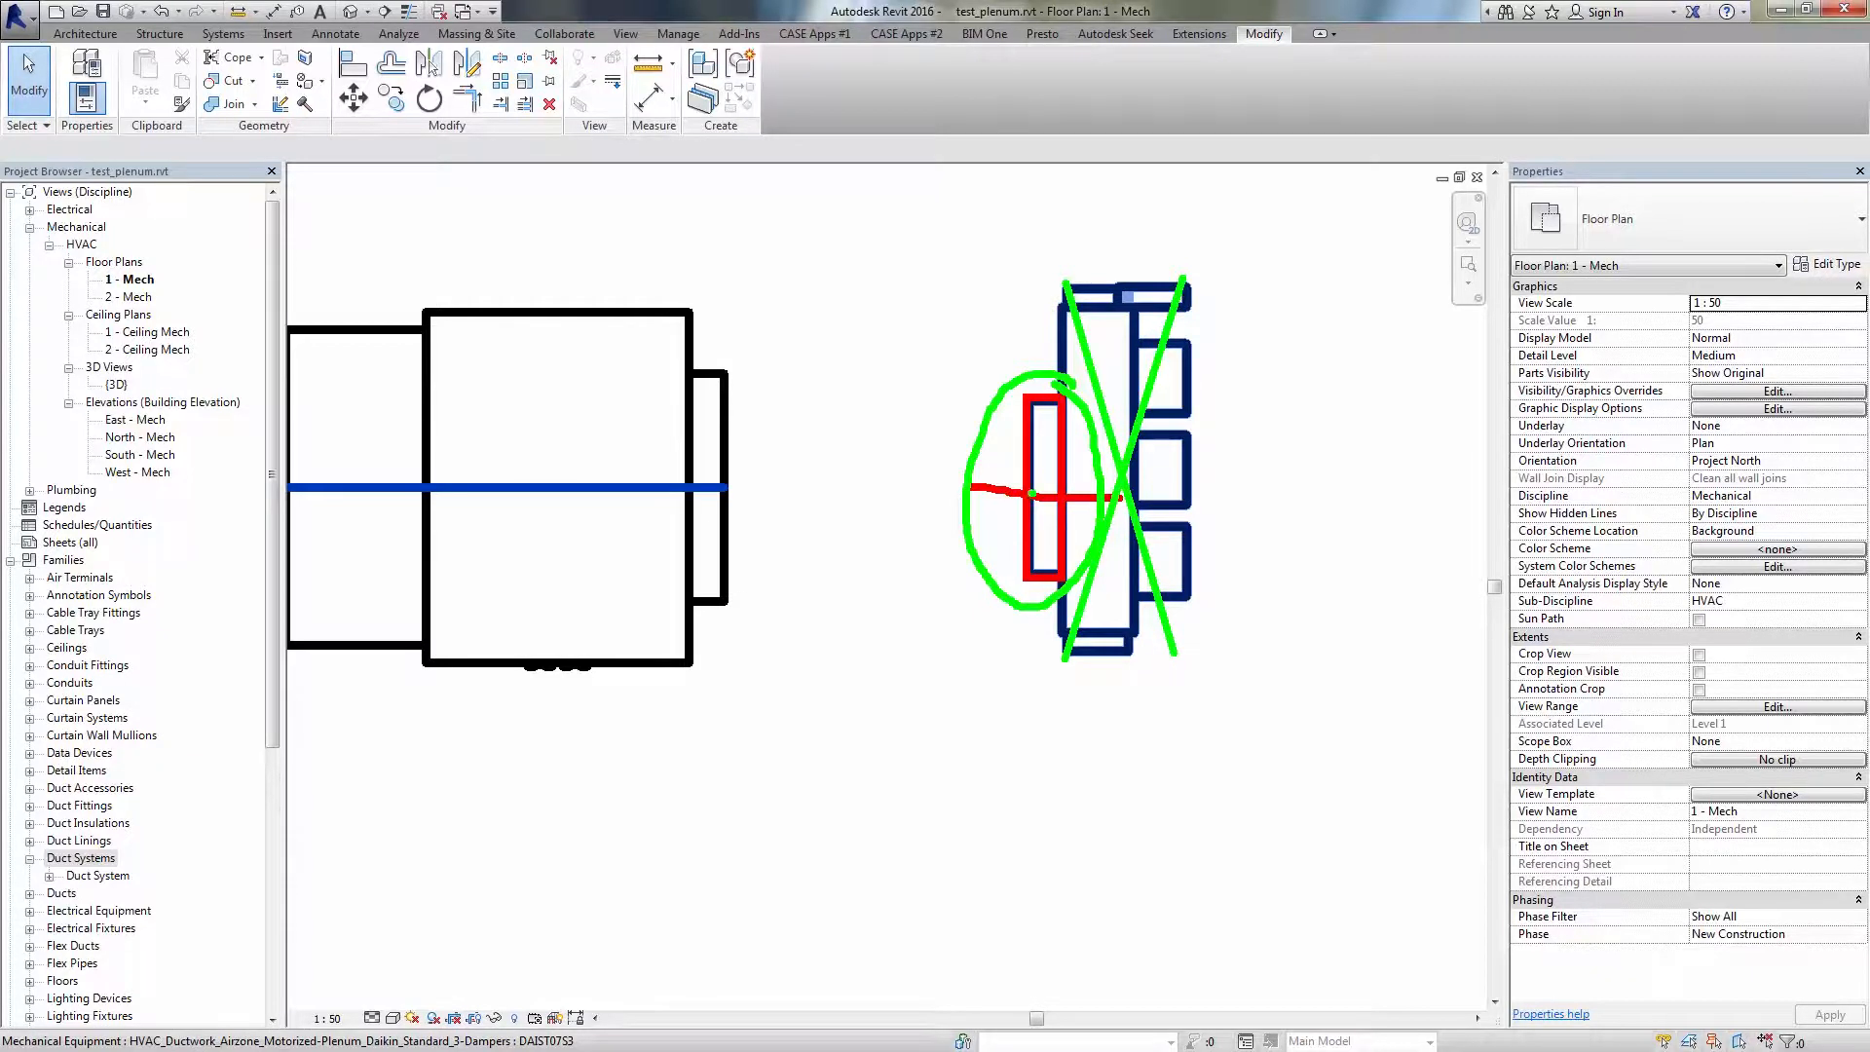
drag(1032, 493, 985, 498)
key(Escape)
scroll(1001, 531, down, 1)
middle_drag(983, 571, 1028, 571)
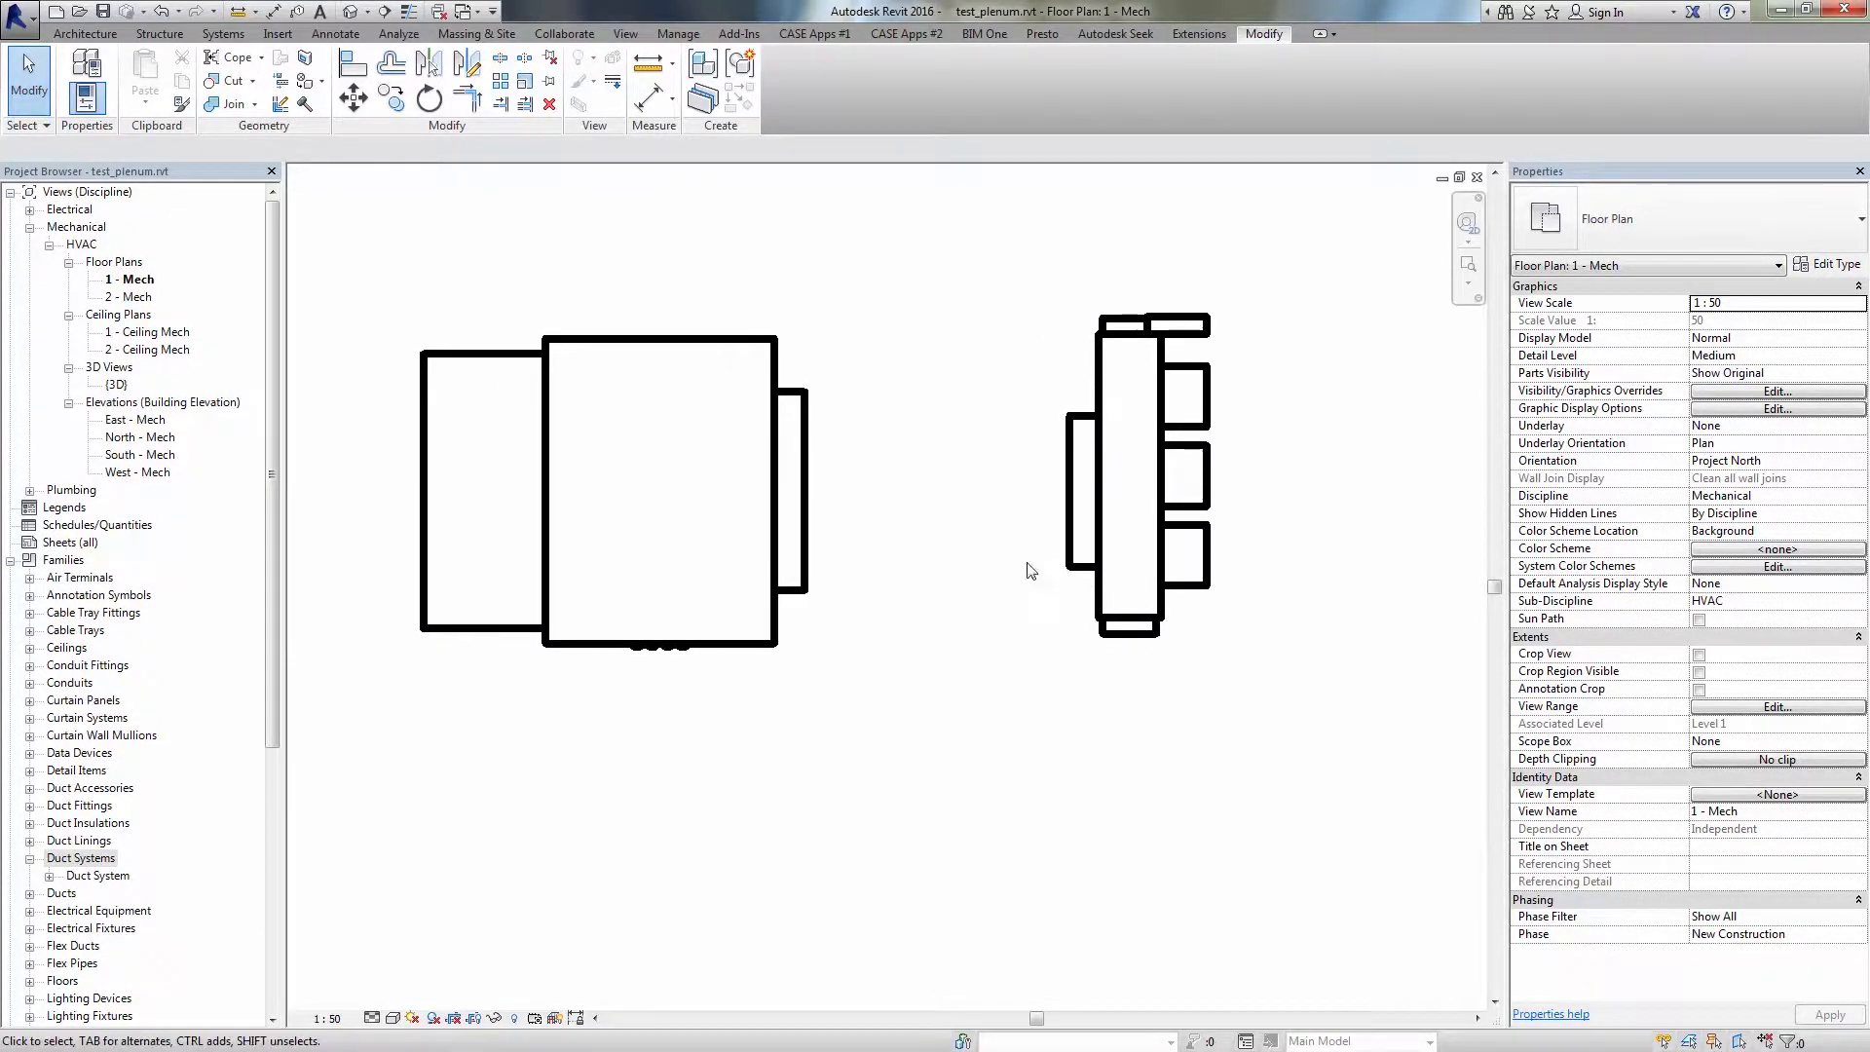
Step: Create a horizontal building section running through the fan coil and the plenum, and open its view
scroll(1014, 471, down, 1)
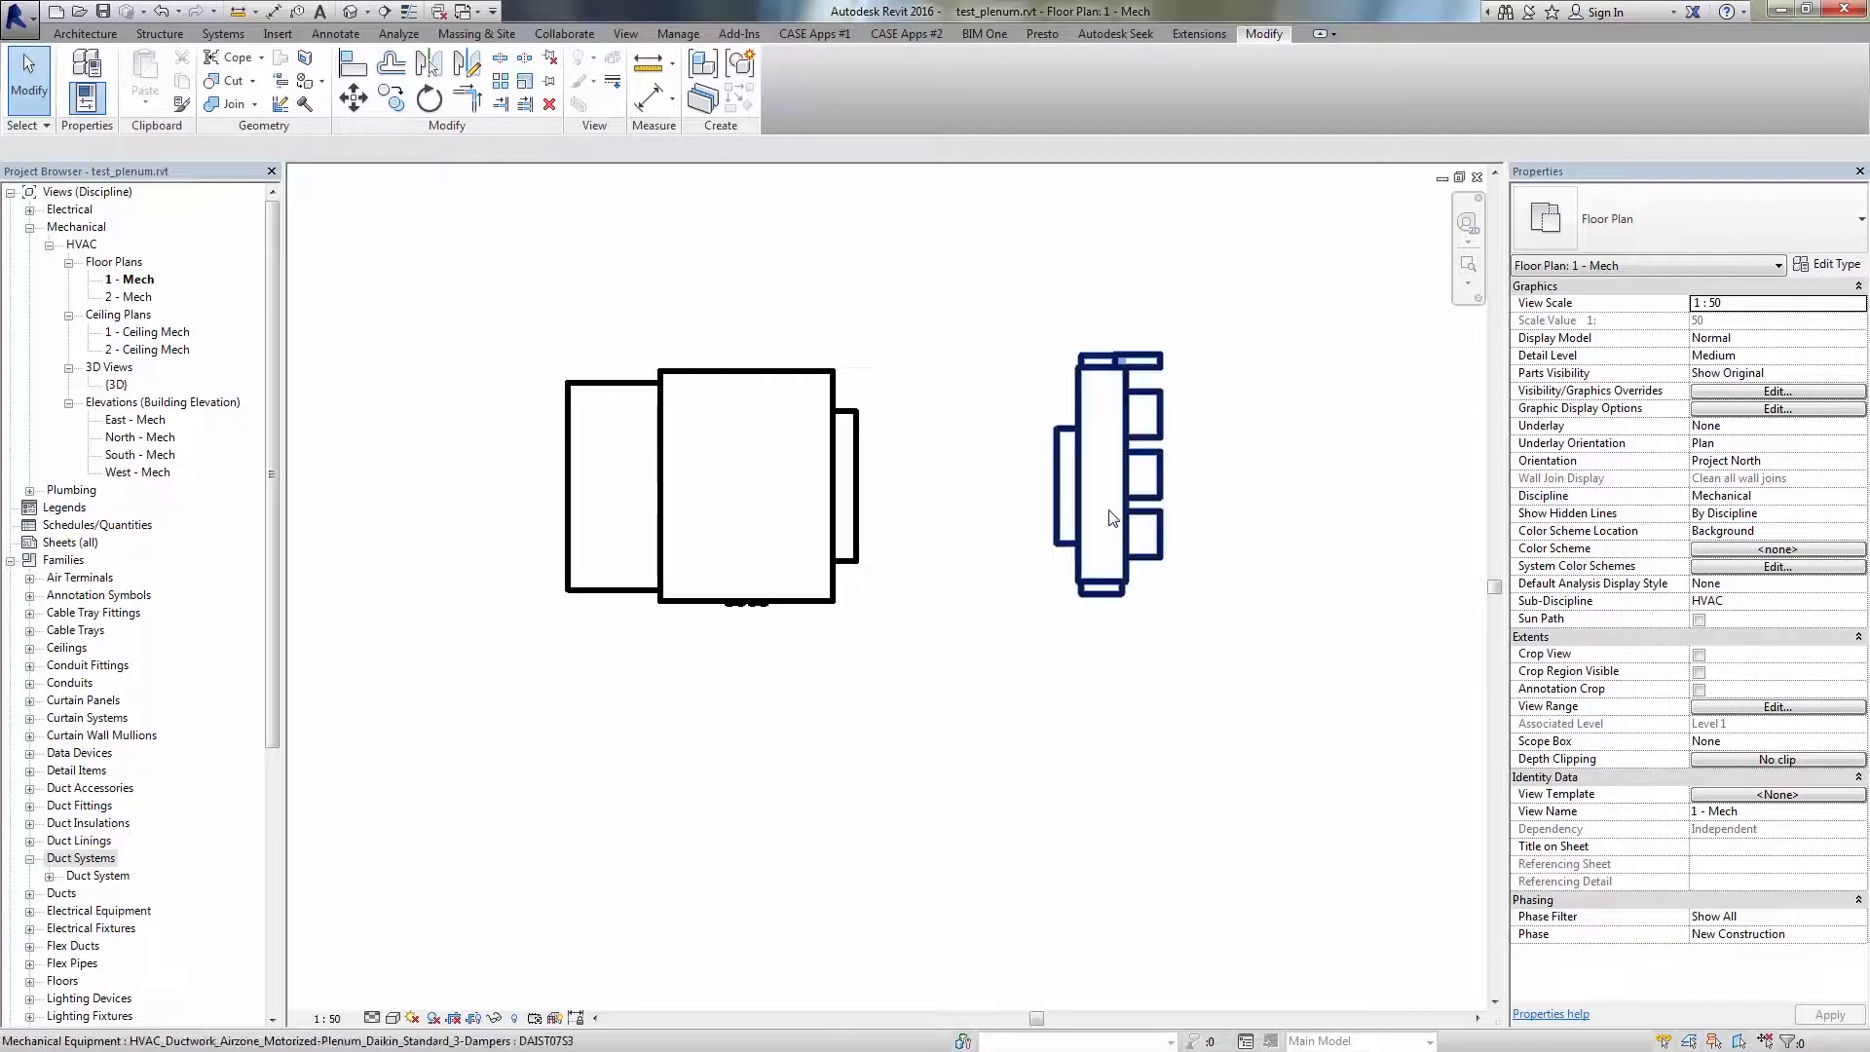
middle_drag(1110, 516, 987, 513)
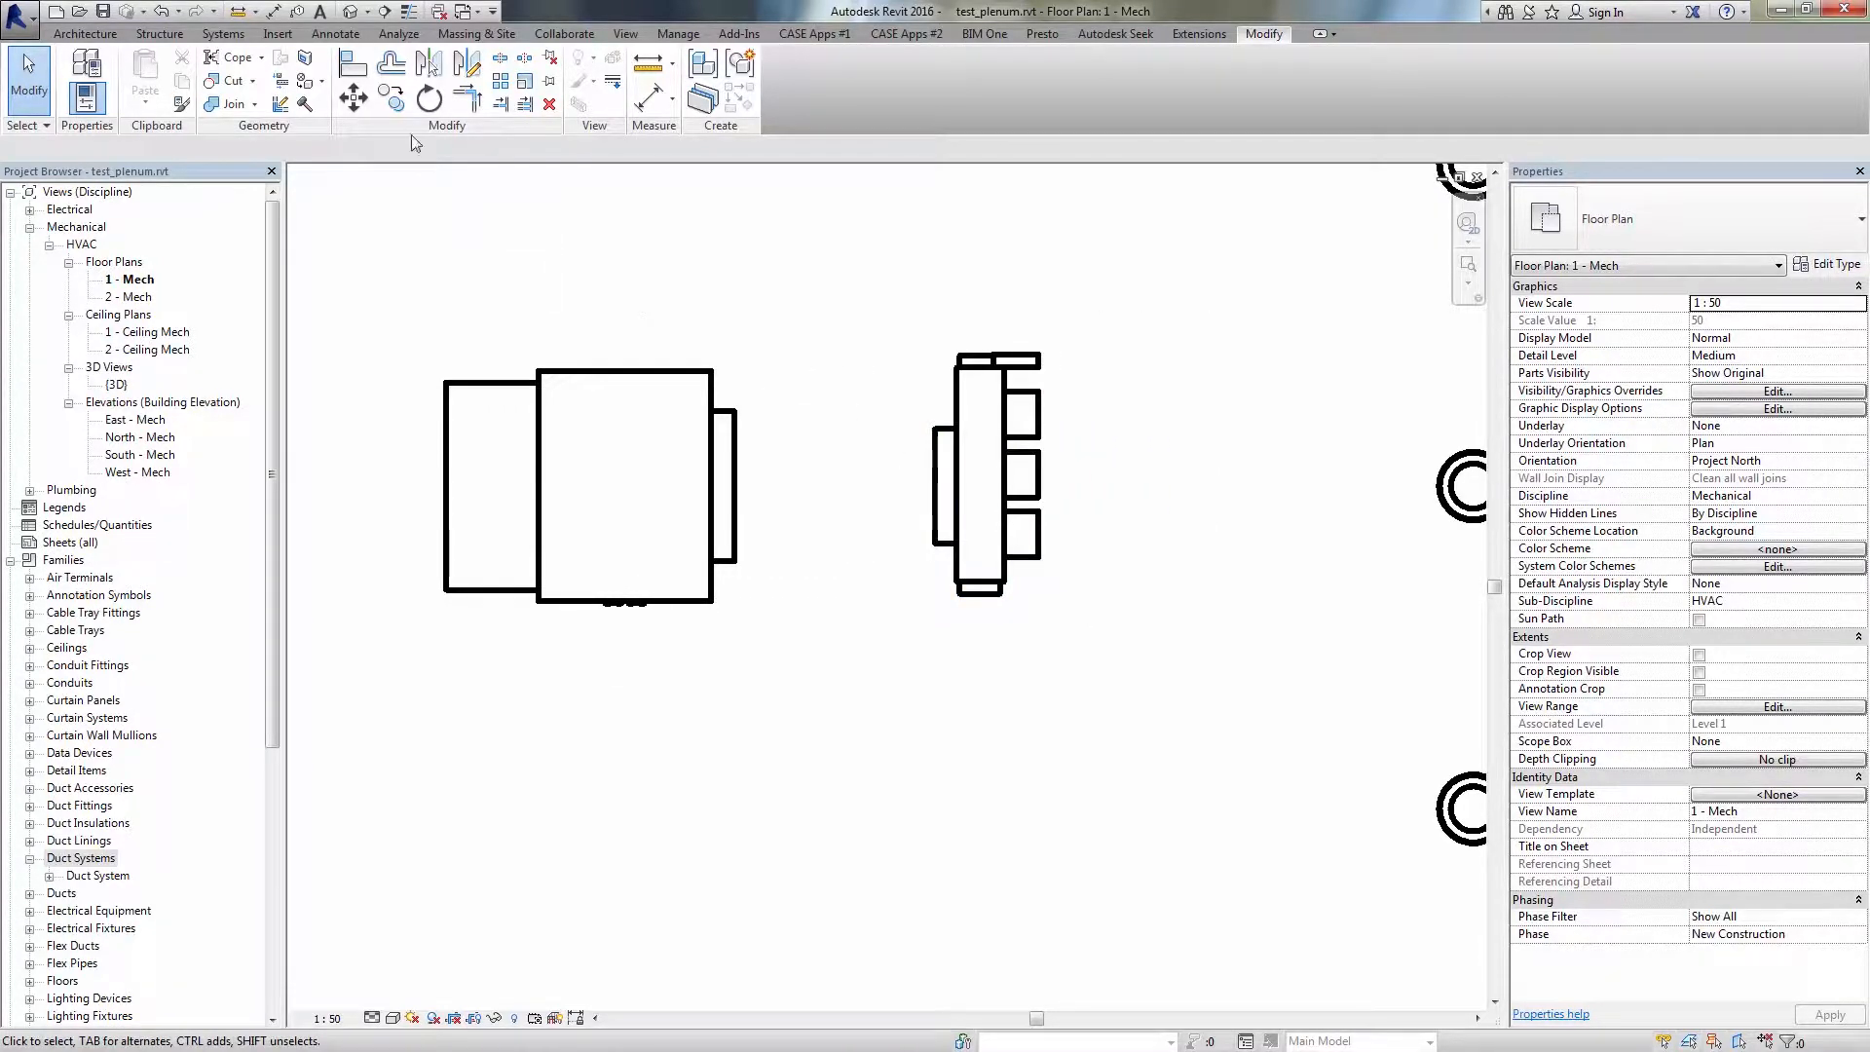
click(385, 11)
click(402, 458)
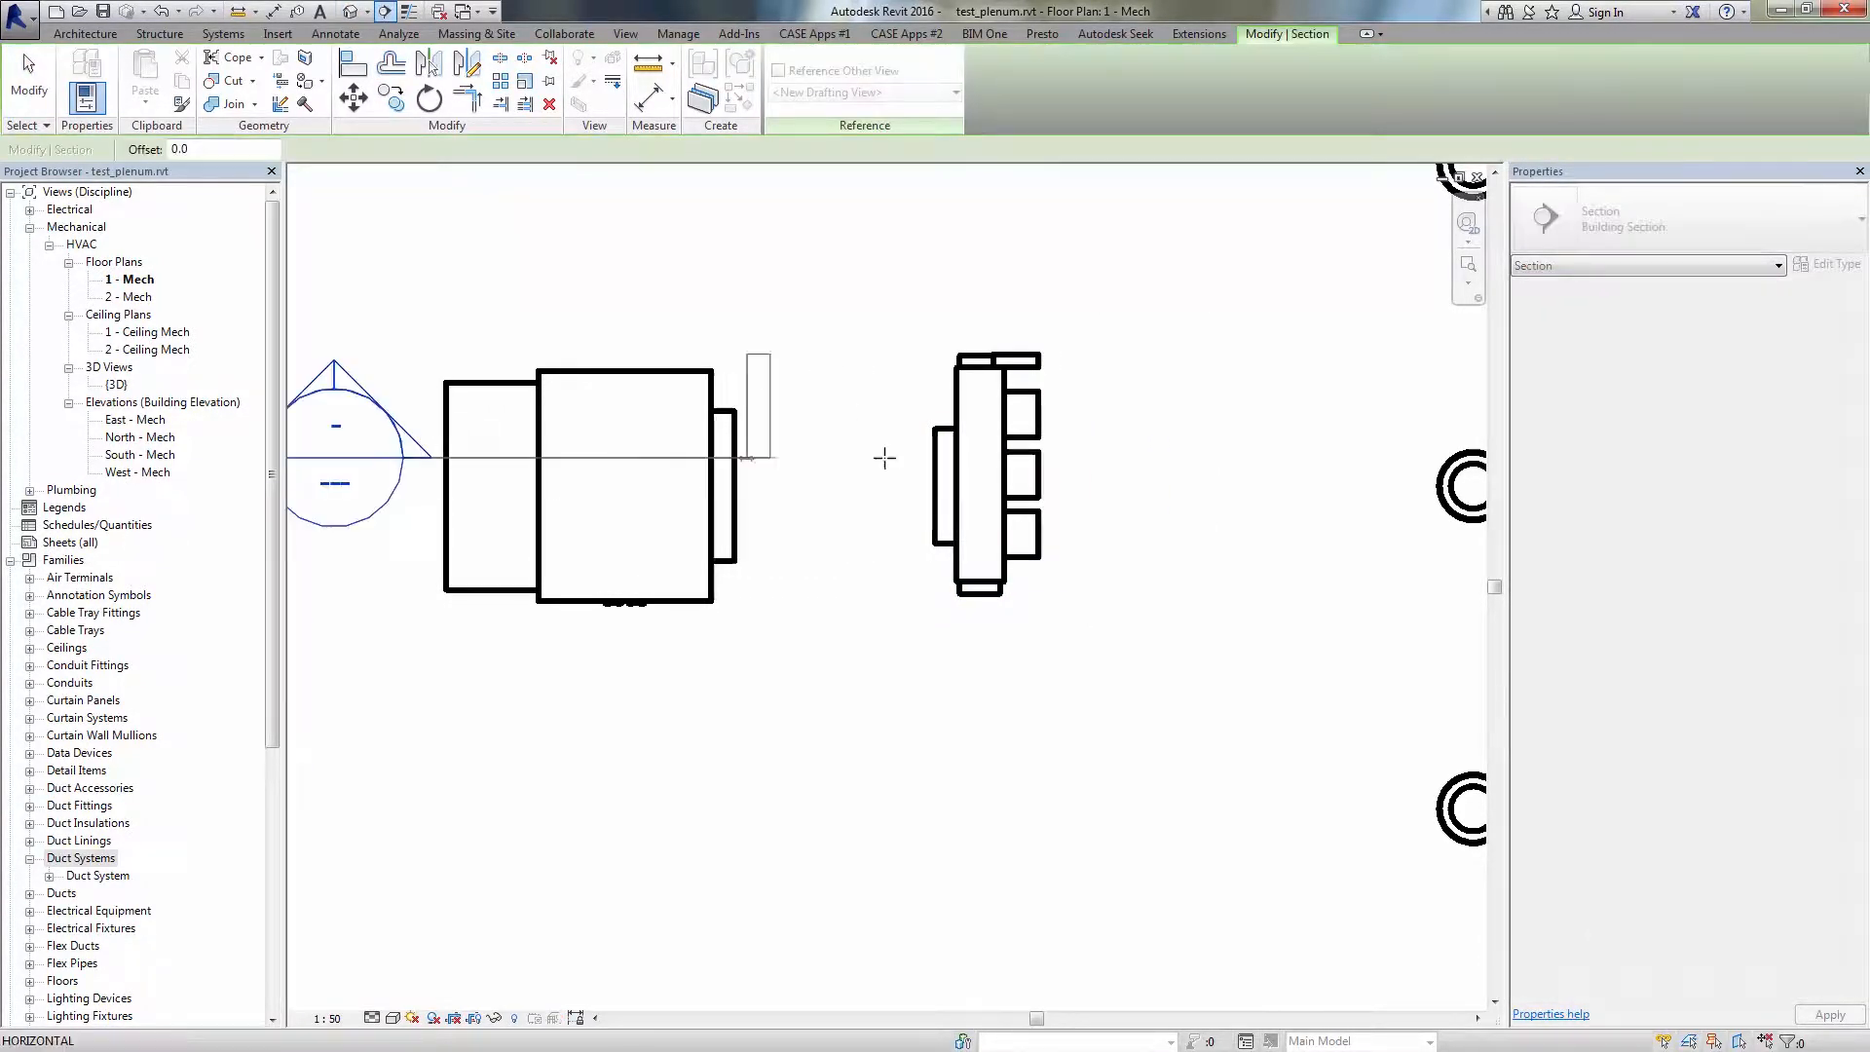
click(1180, 457)
right_click(1098, 453)
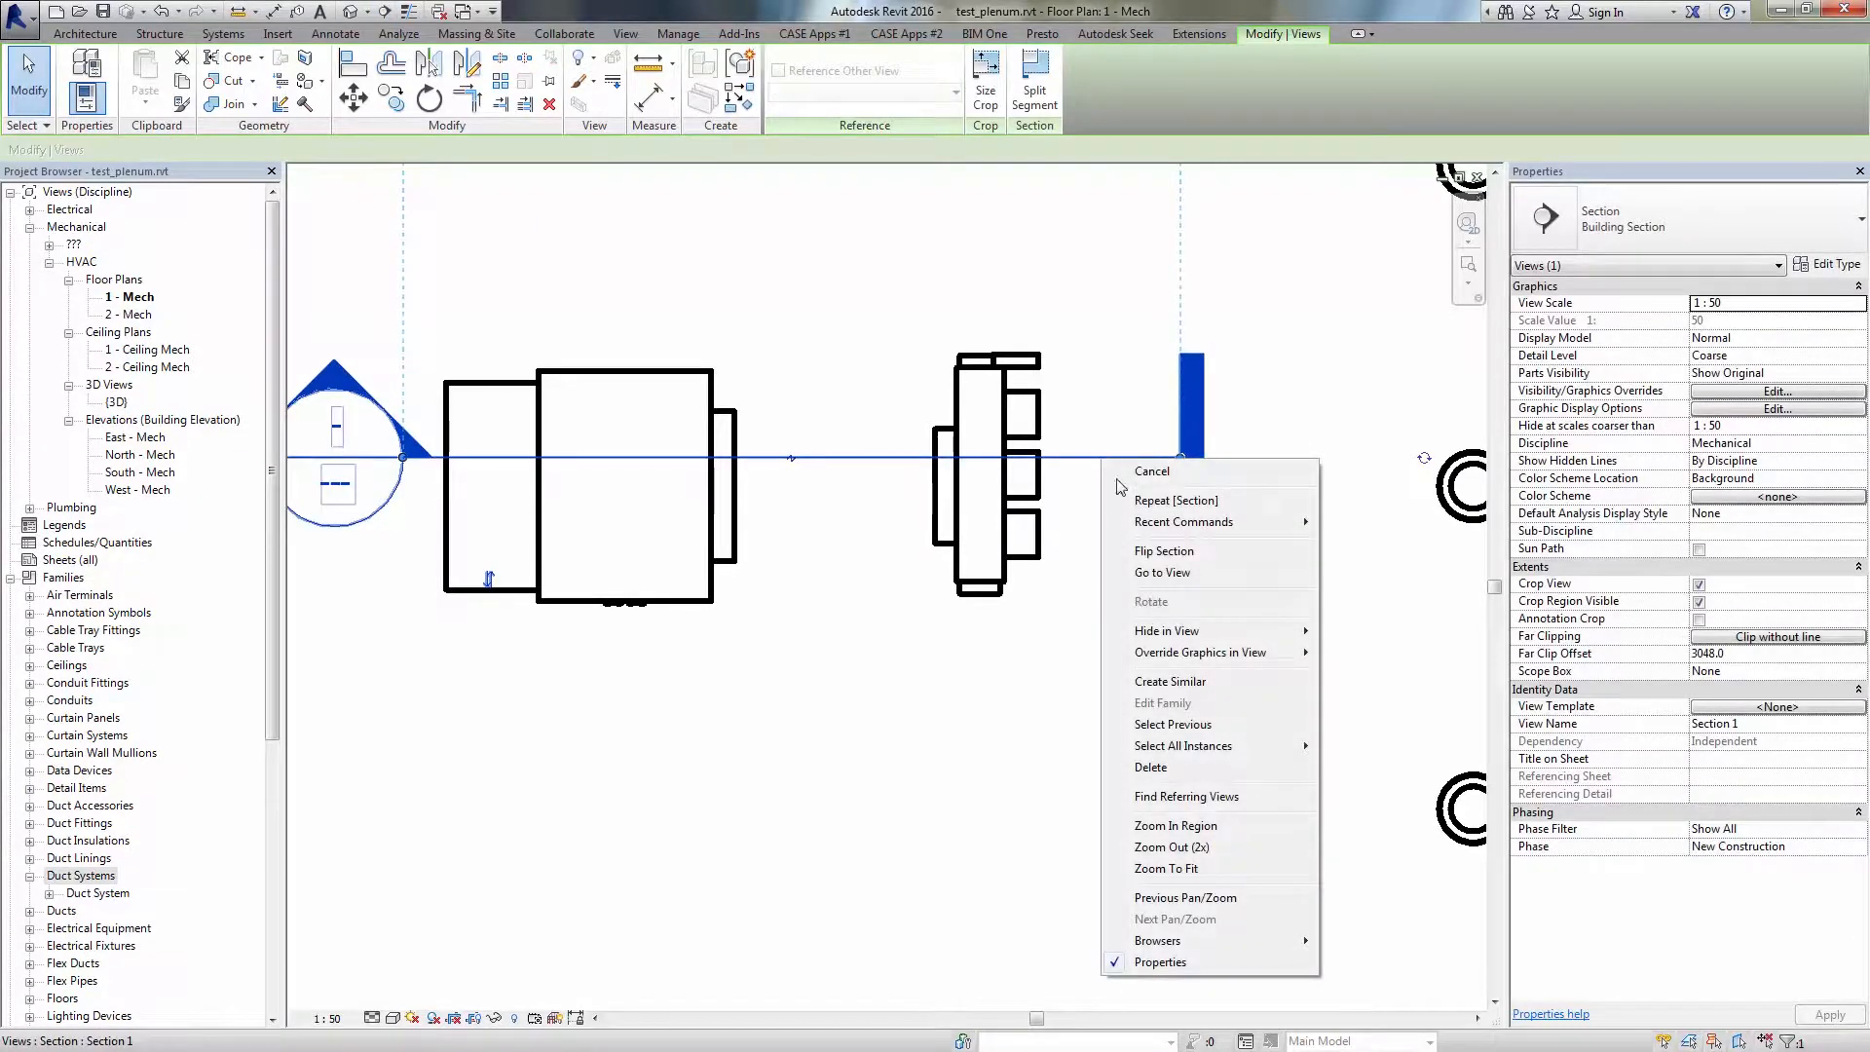
click(1188, 573)
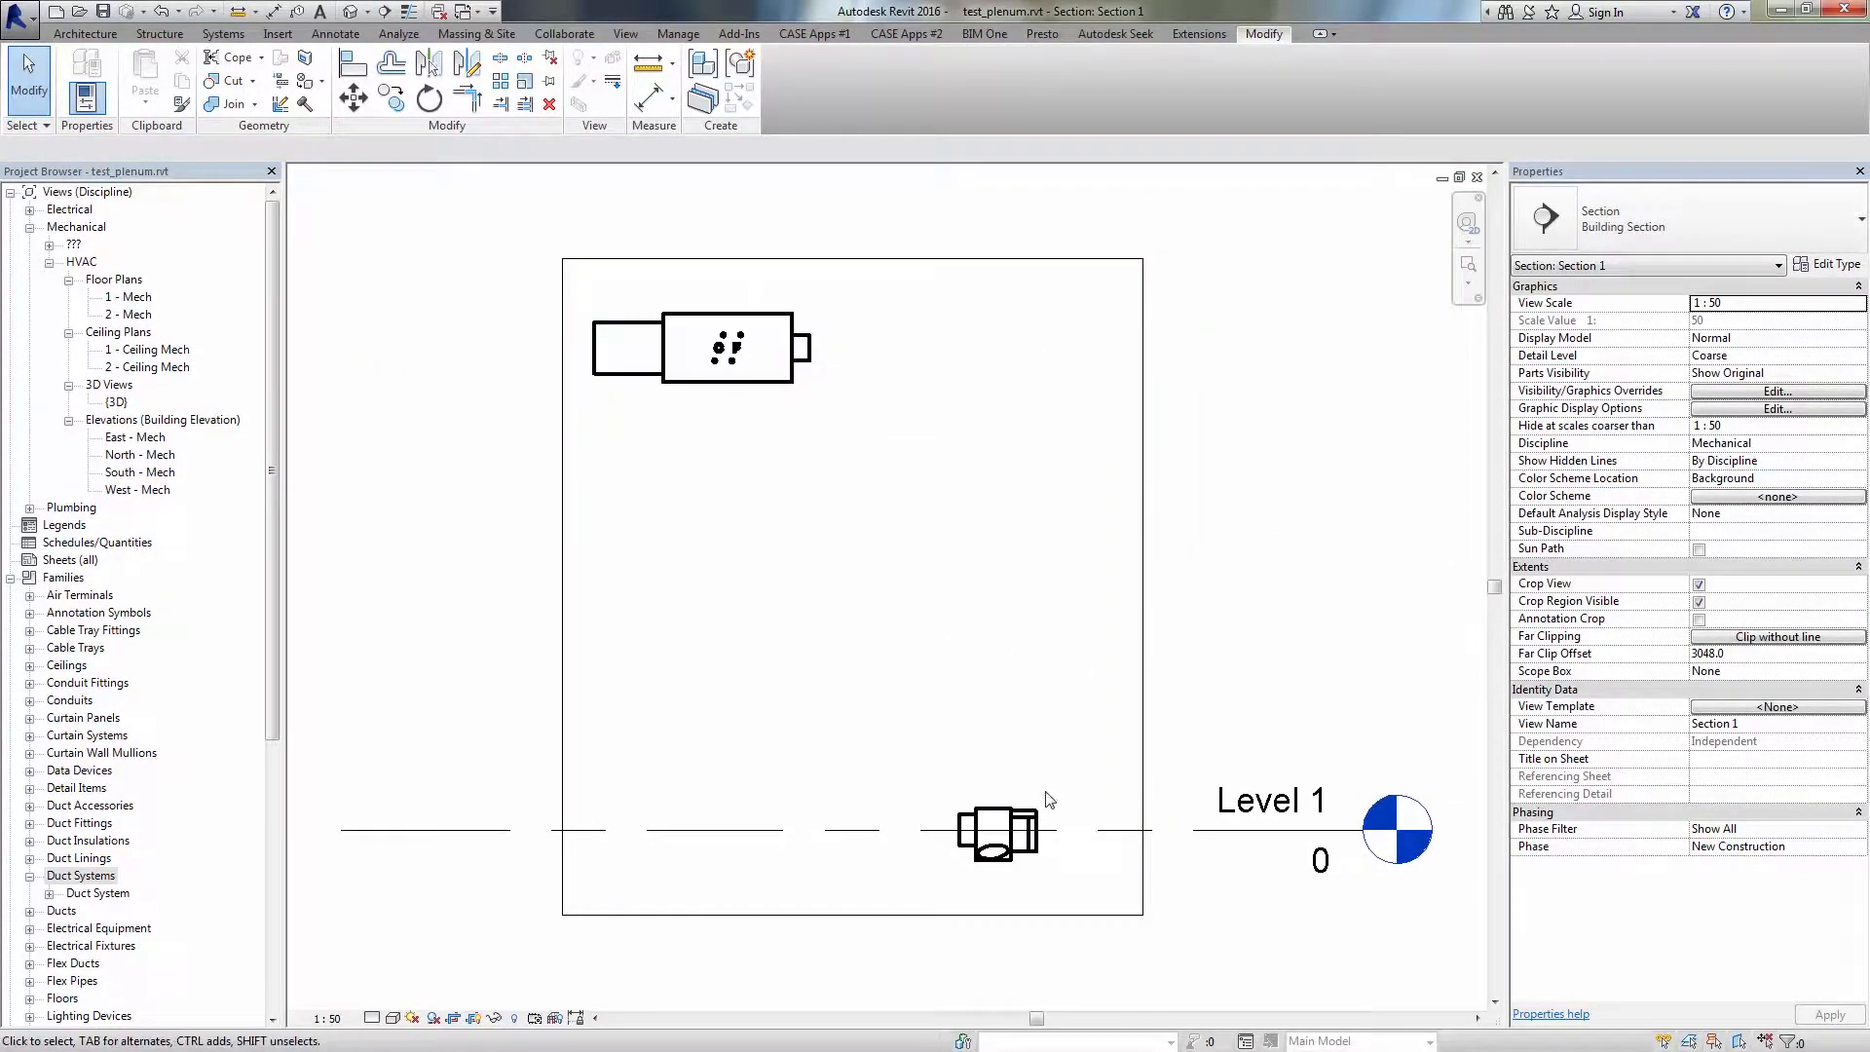
click(800, 346)
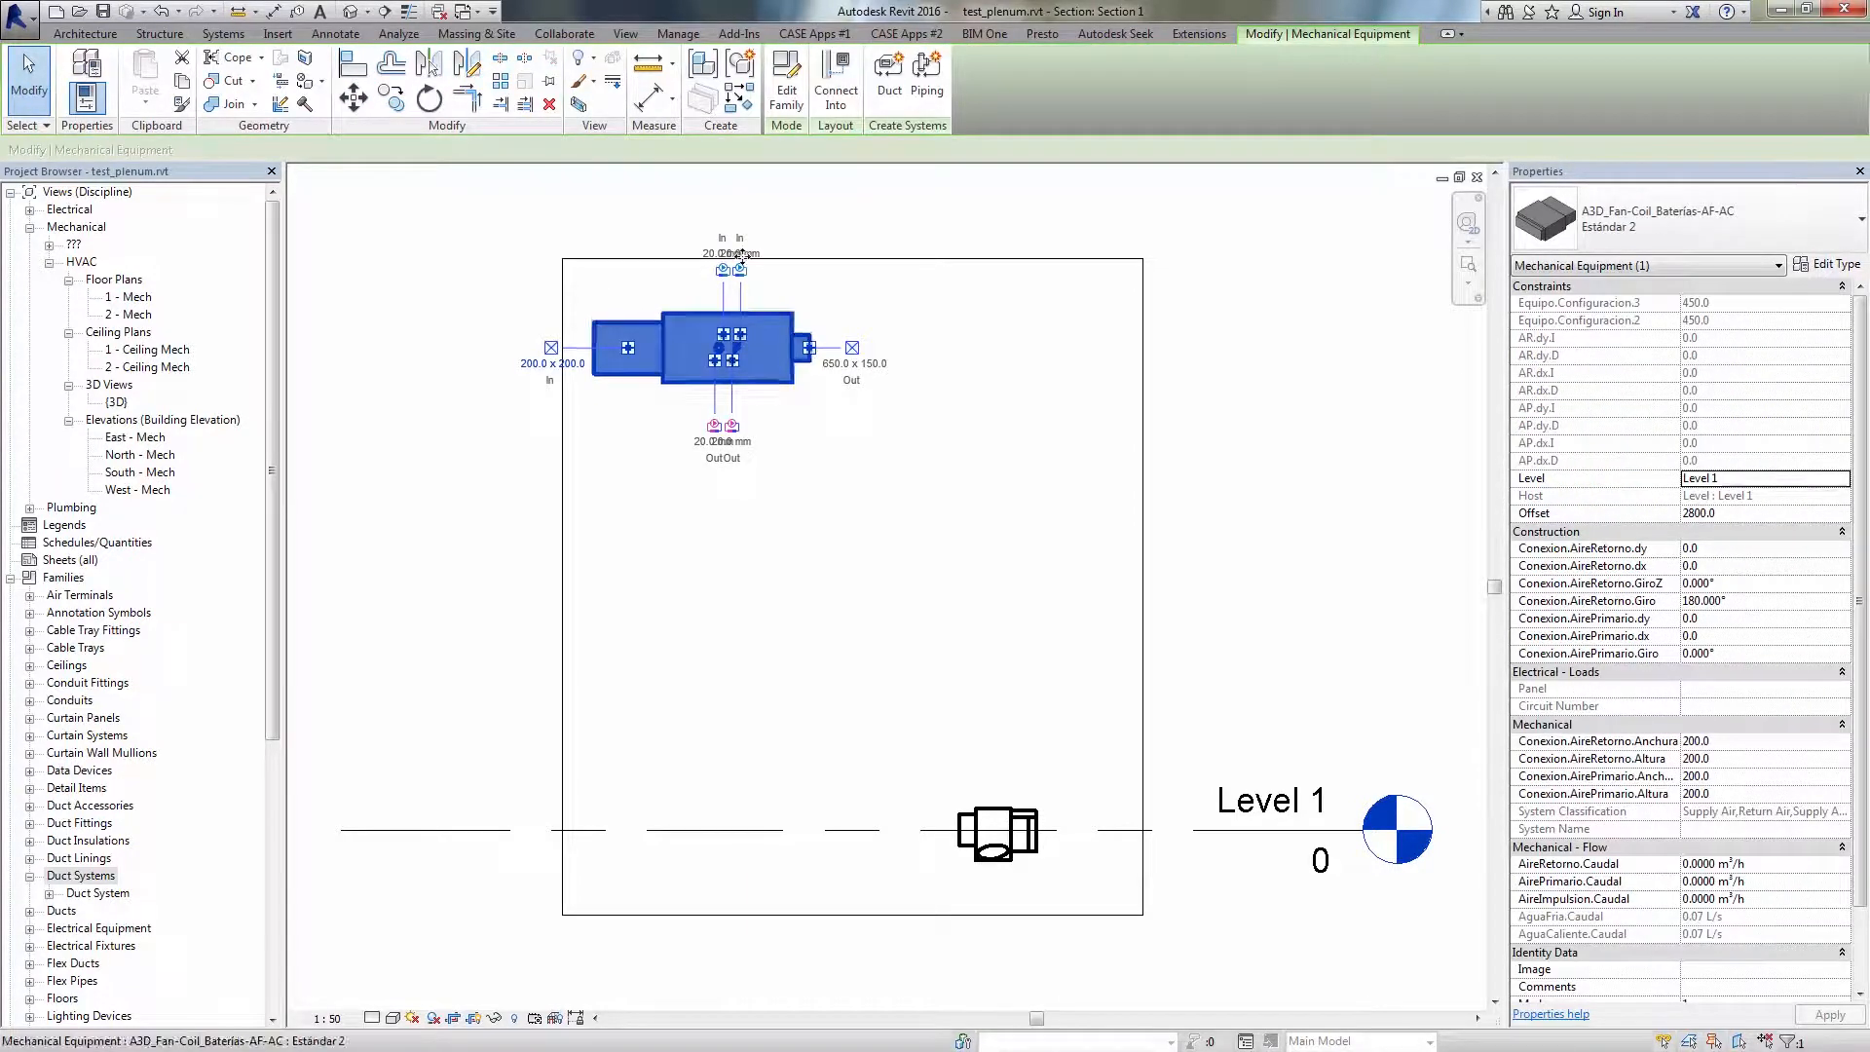
click(355, 66)
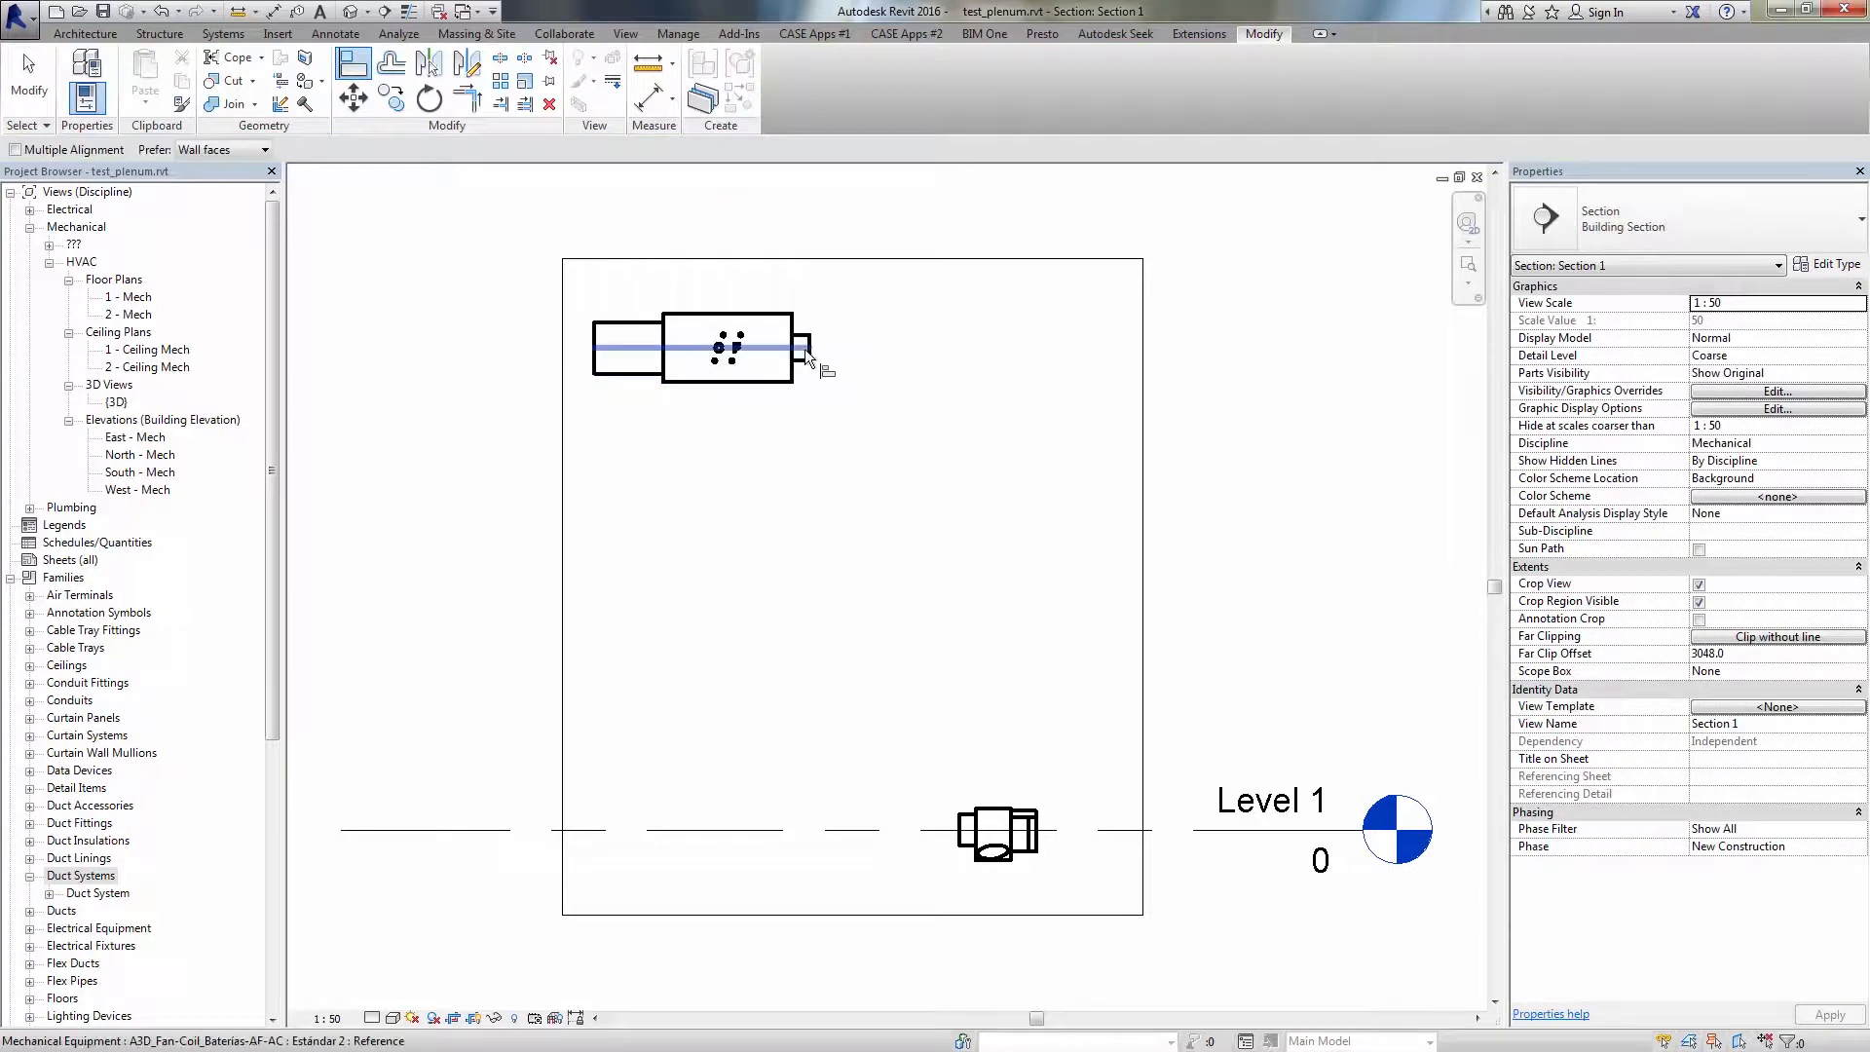
click(805, 347)
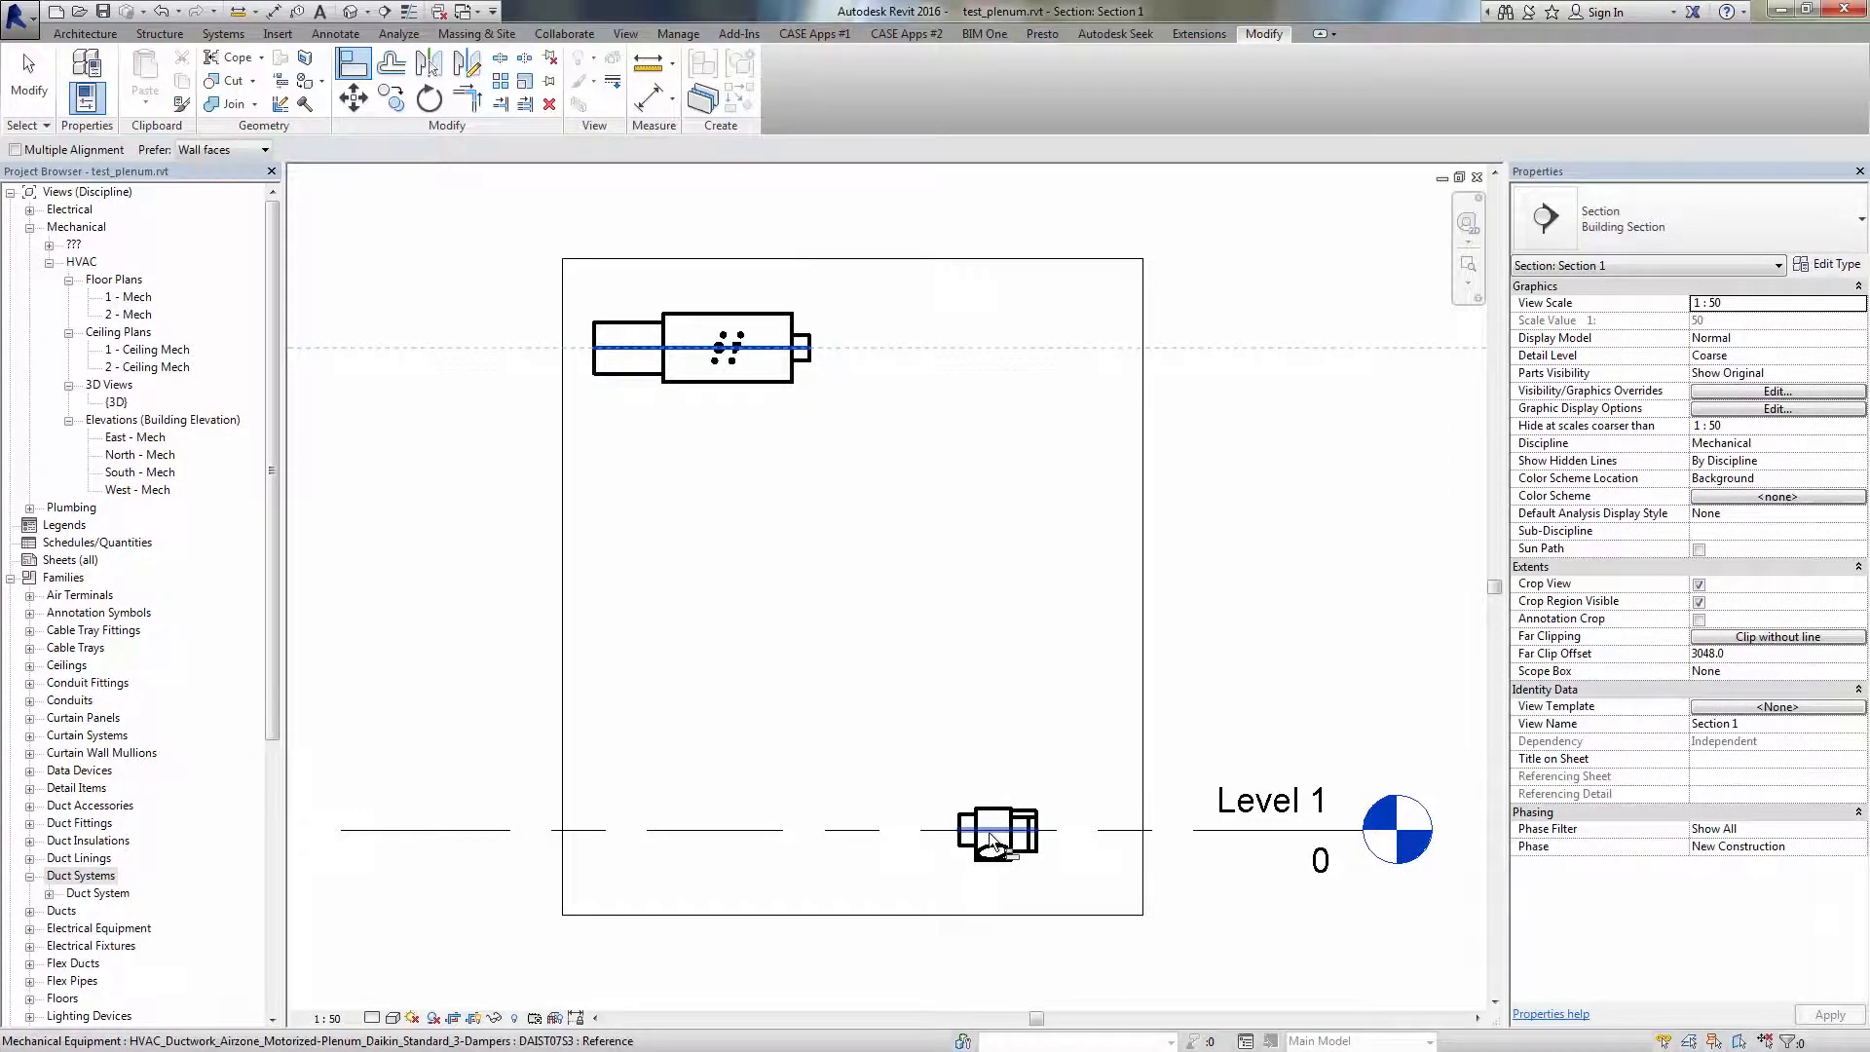
scroll(983, 835, up, 6)
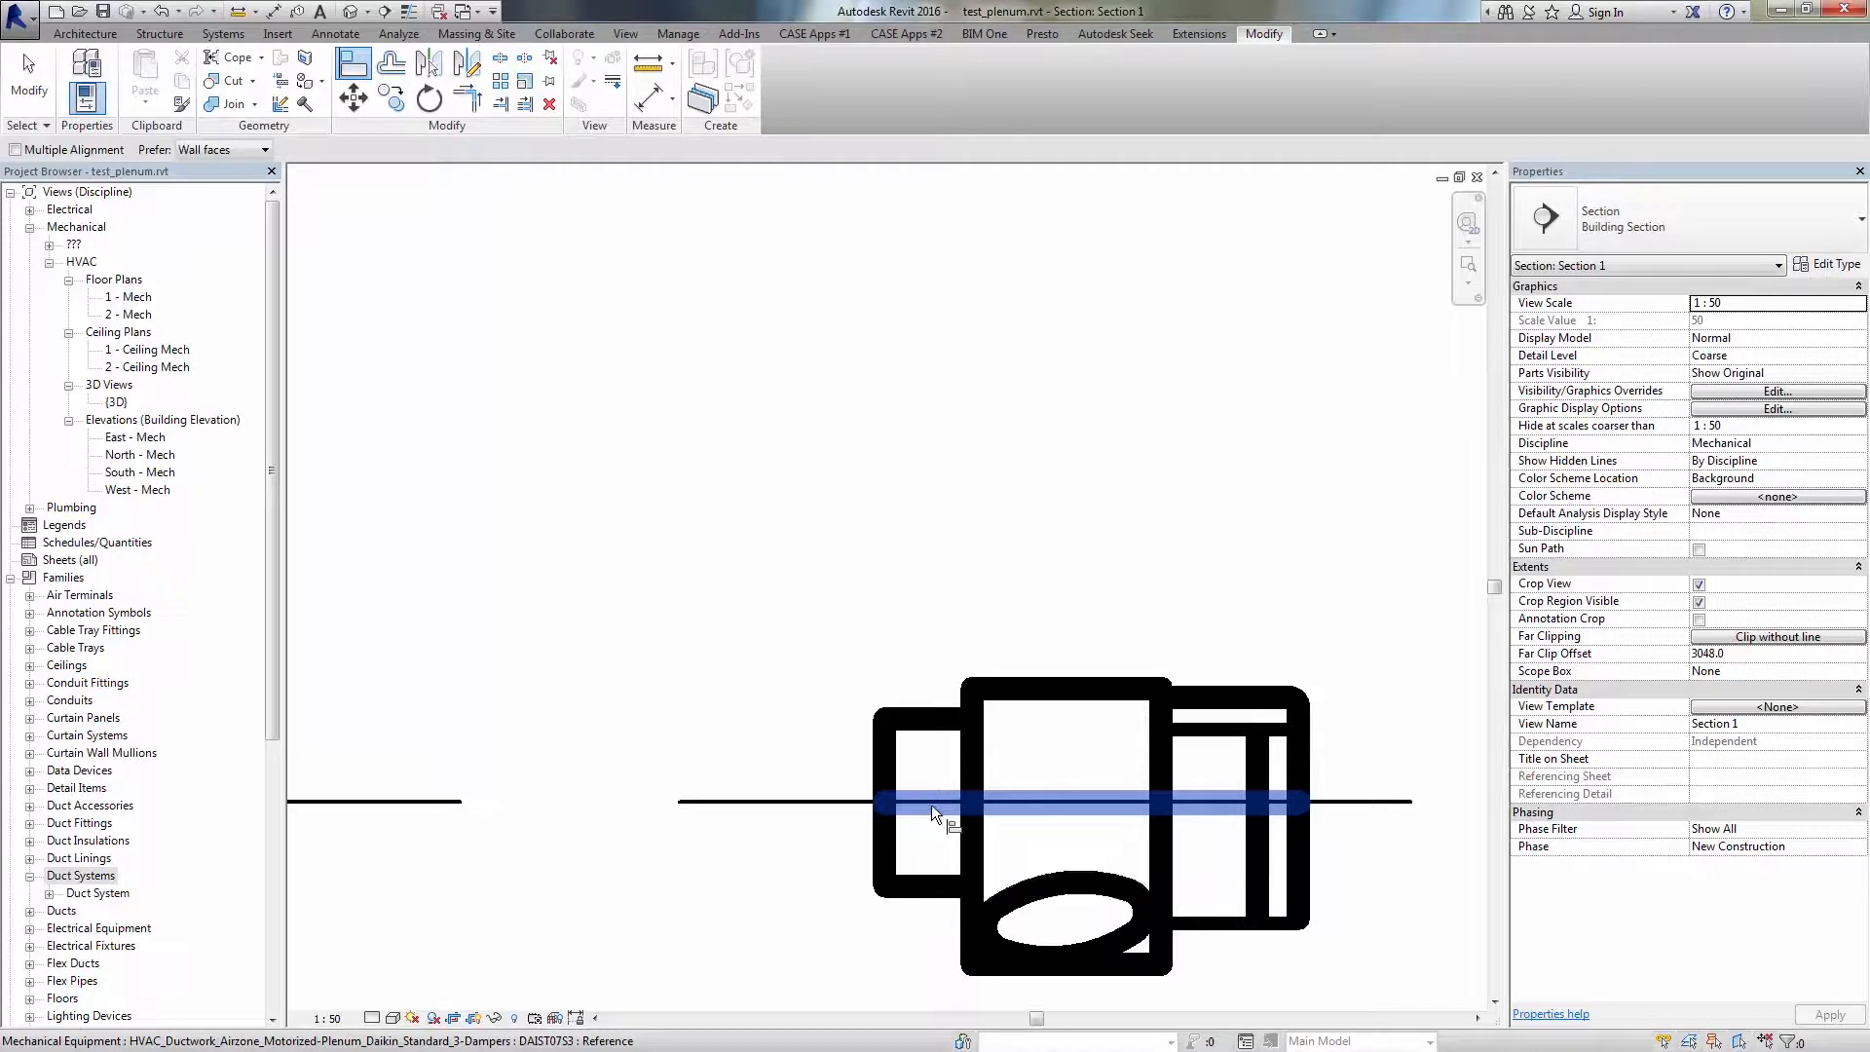
key(Escape)
click(362, 105)
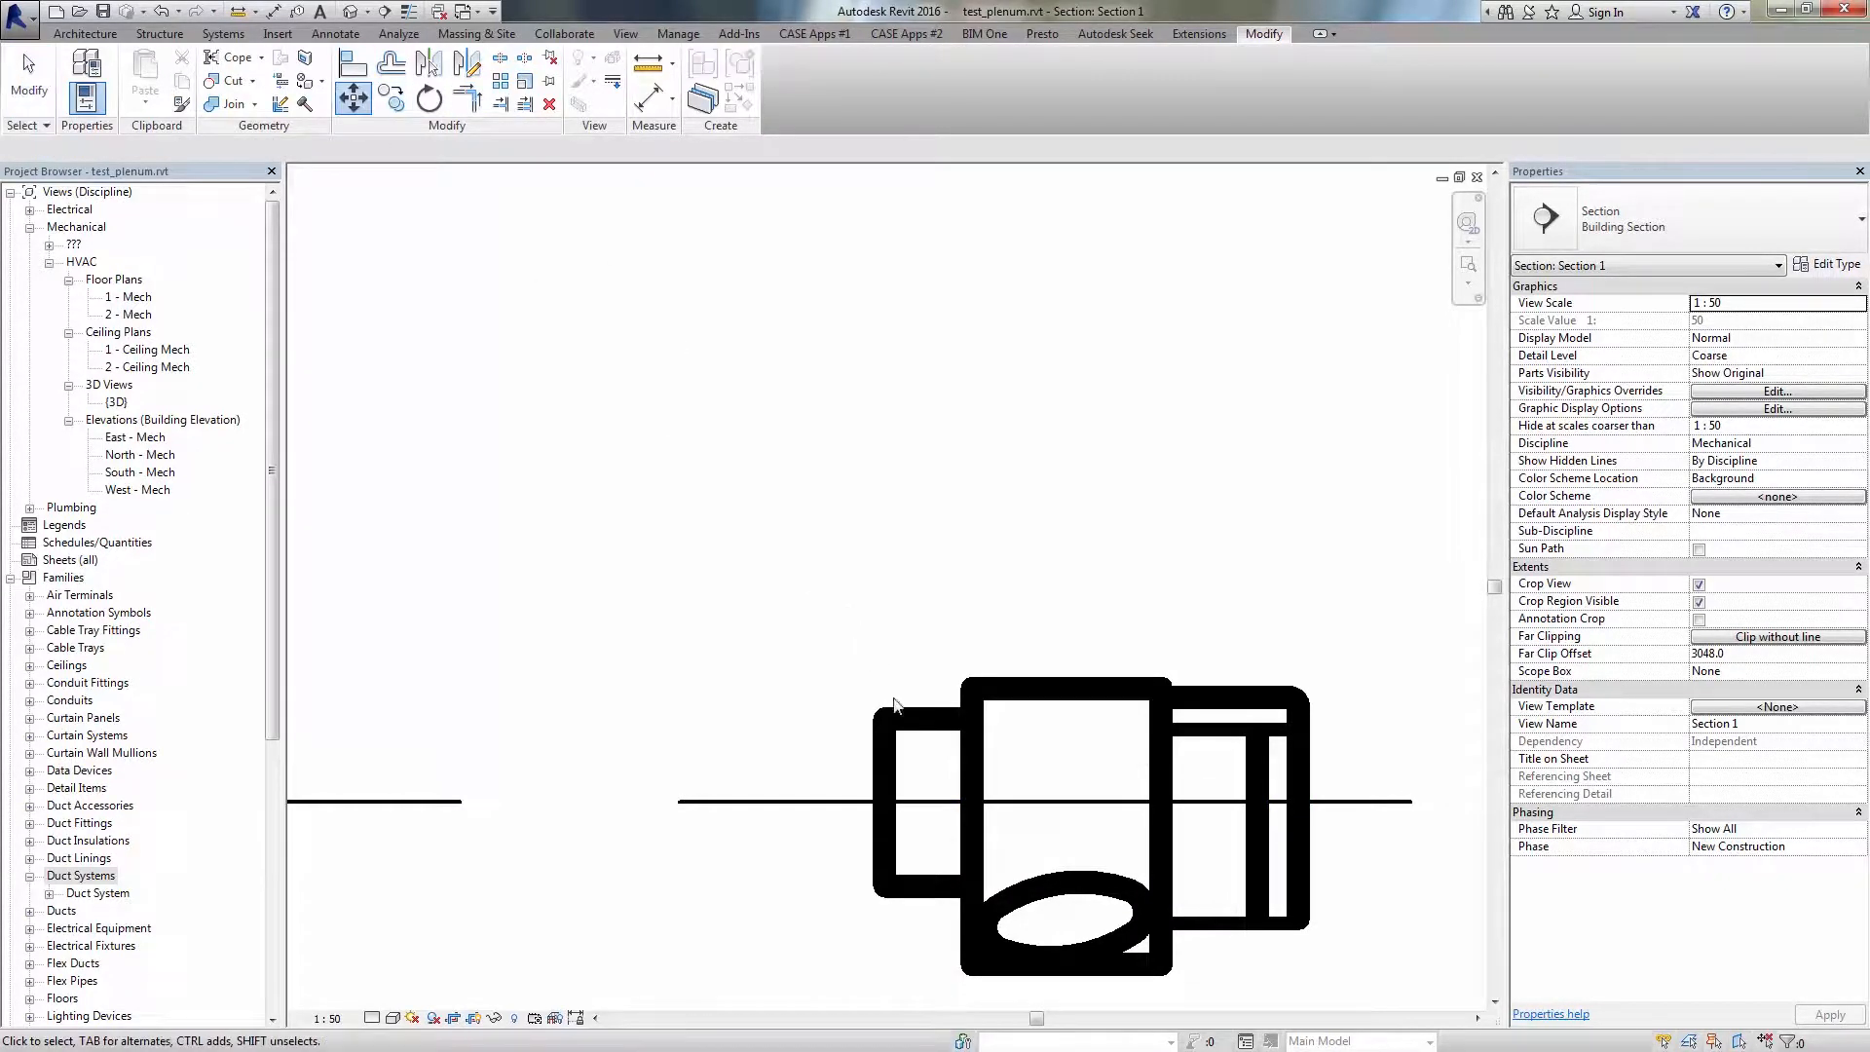
click(891, 713)
key(Return)
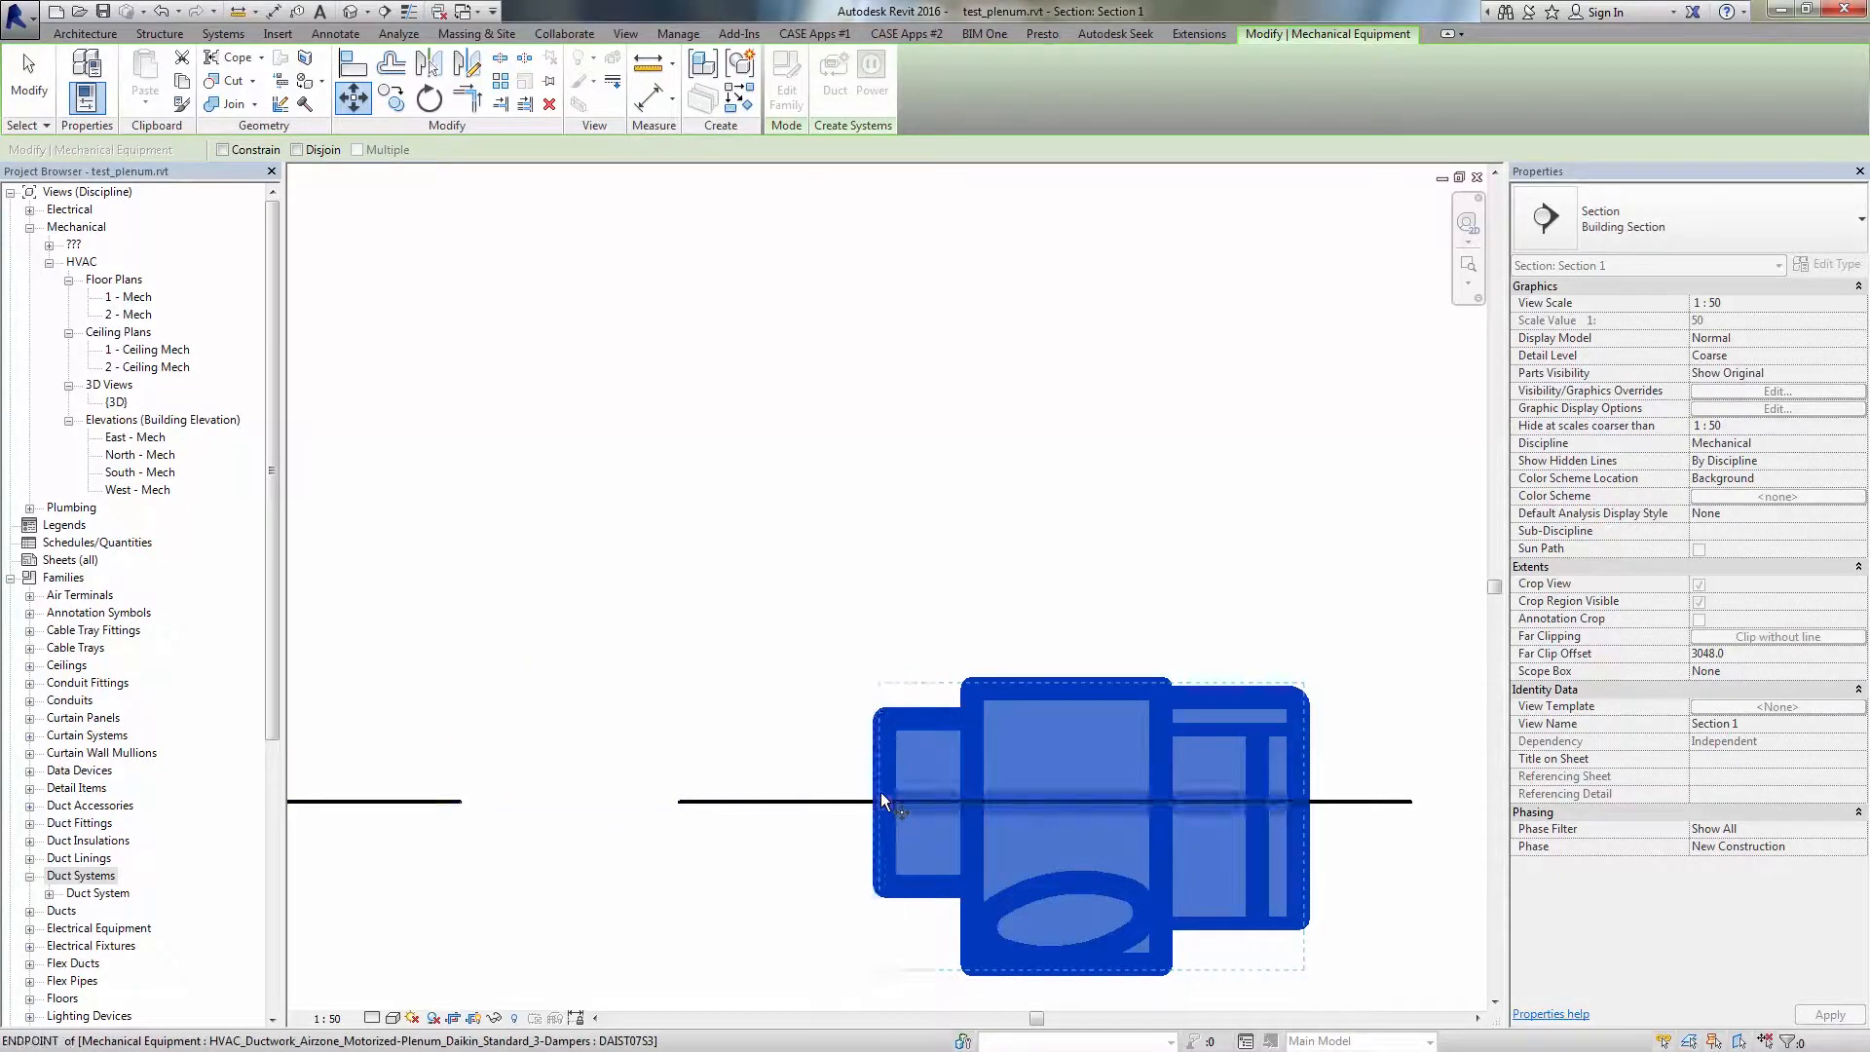
key(Escape)
Step: Align the plenum's inlet centreline vertically with the fan coil's horizontal centre reference in the section view
click(353, 64)
scroll(919, 586, down, 8)
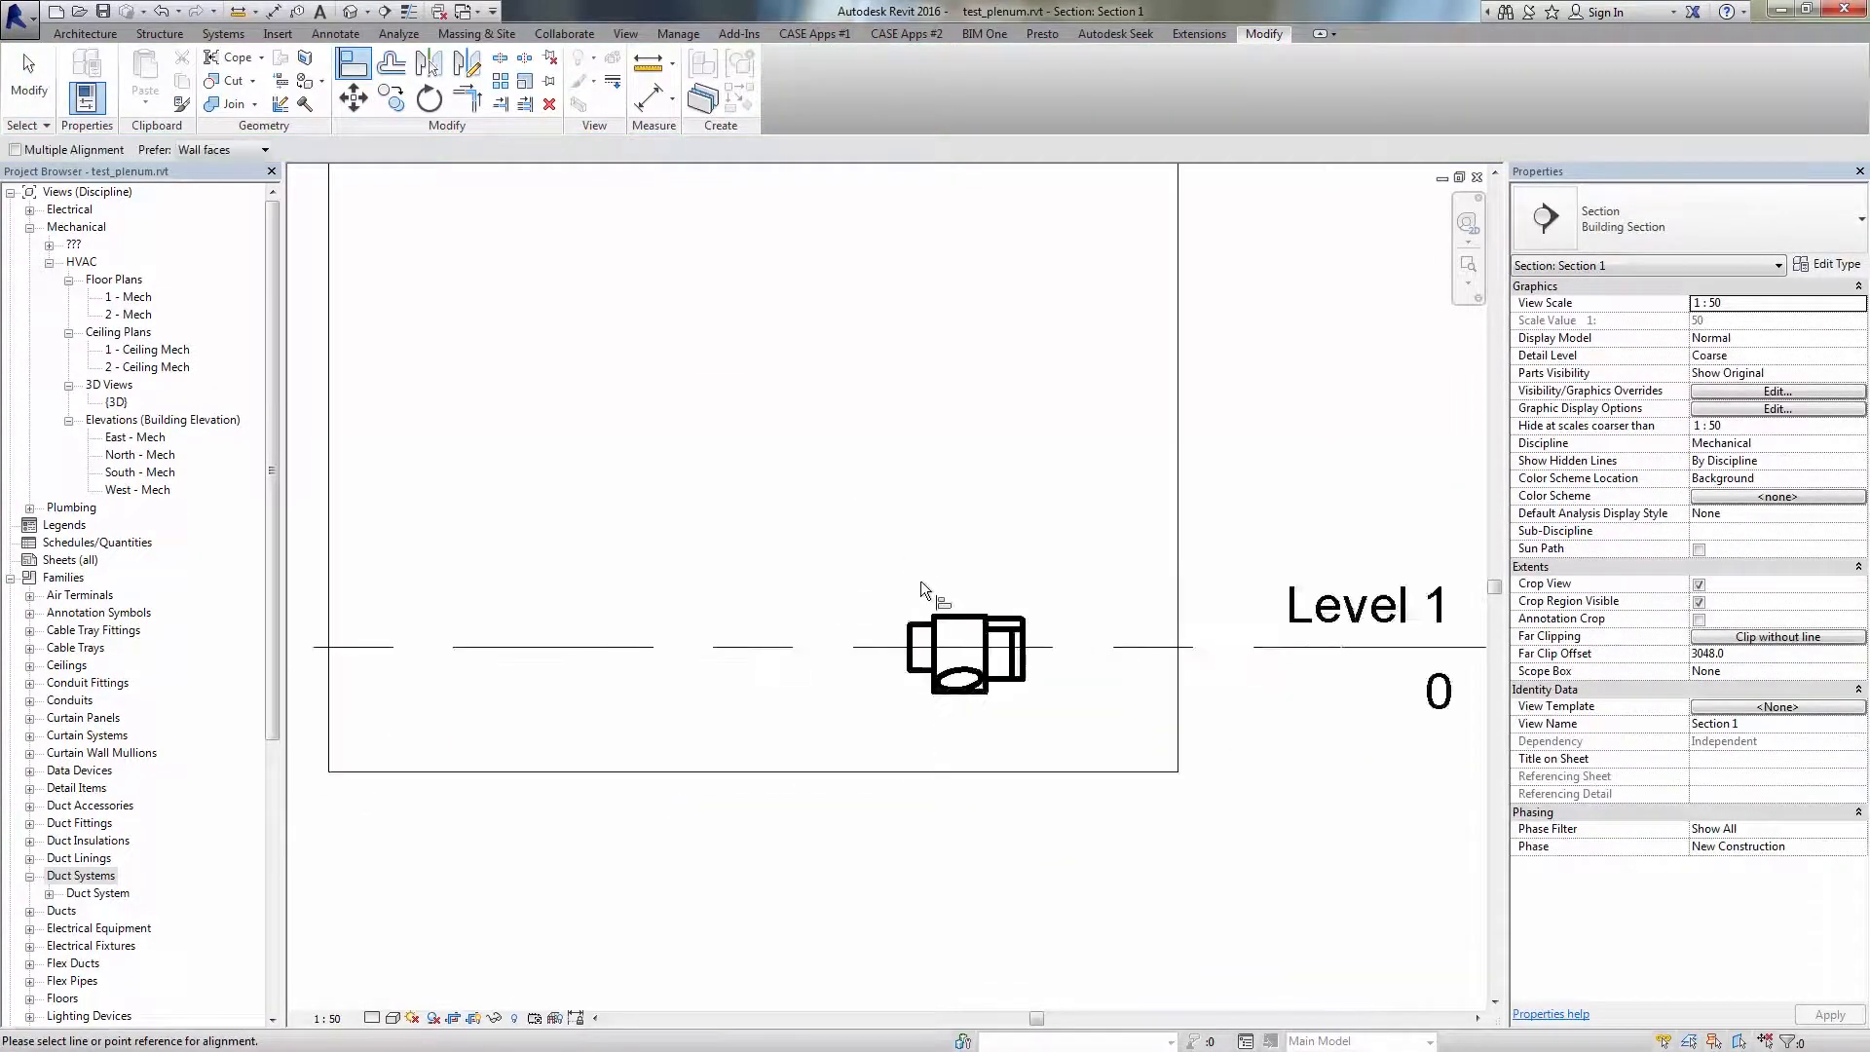
middle_drag(849, 341, 869, 453)
click(791, 290)
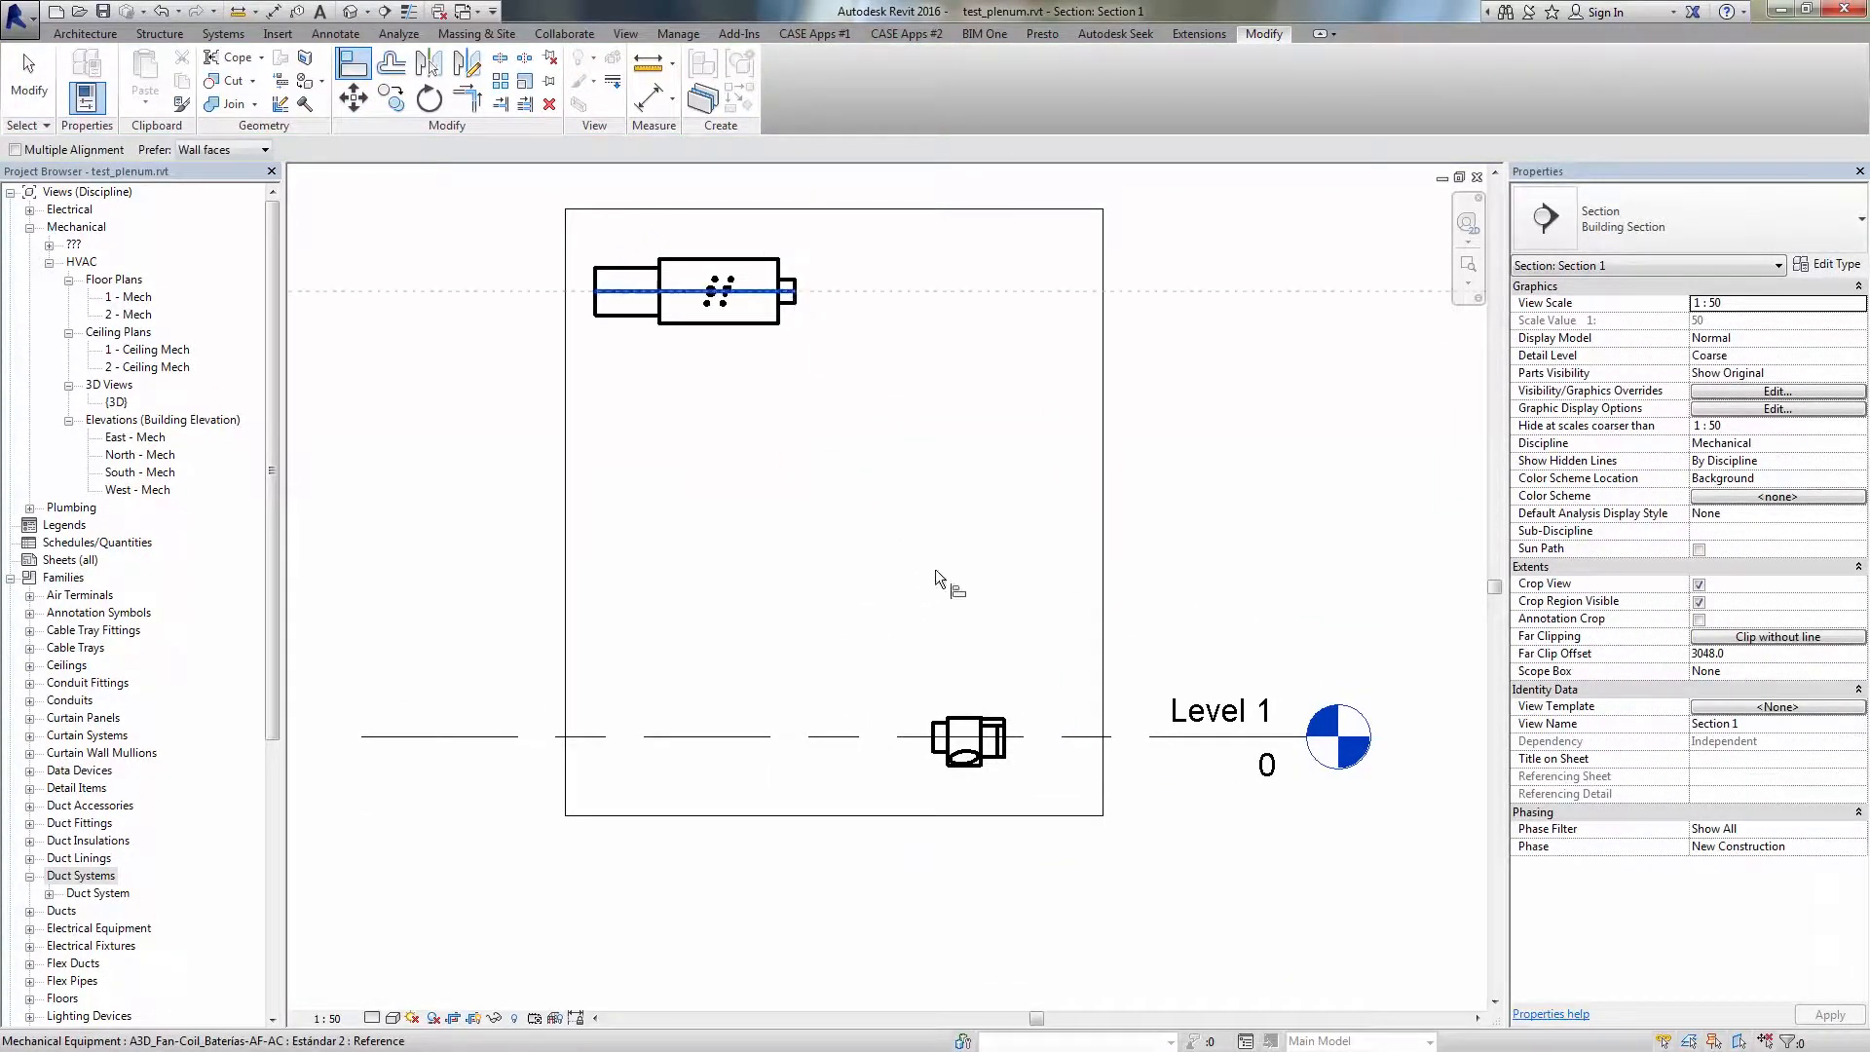
click(950, 737)
key(Escape)
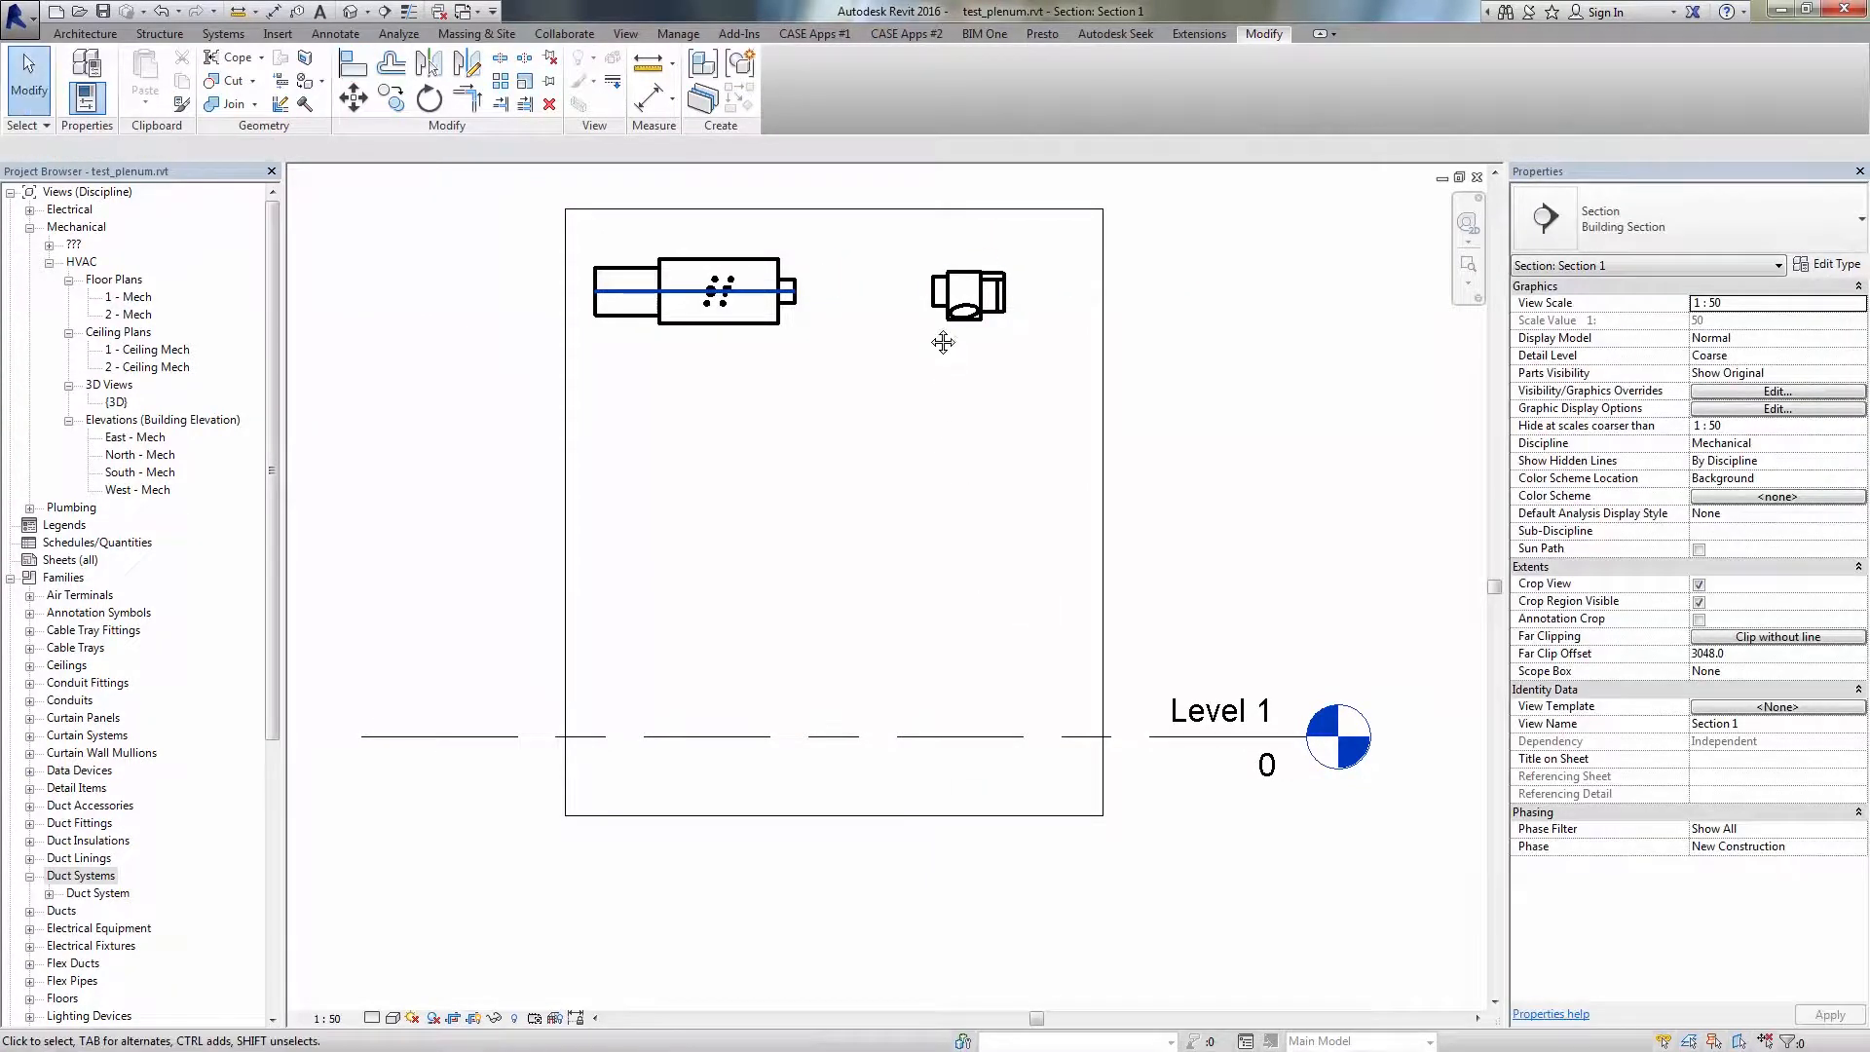
middle_drag(906, 298, 947, 363)
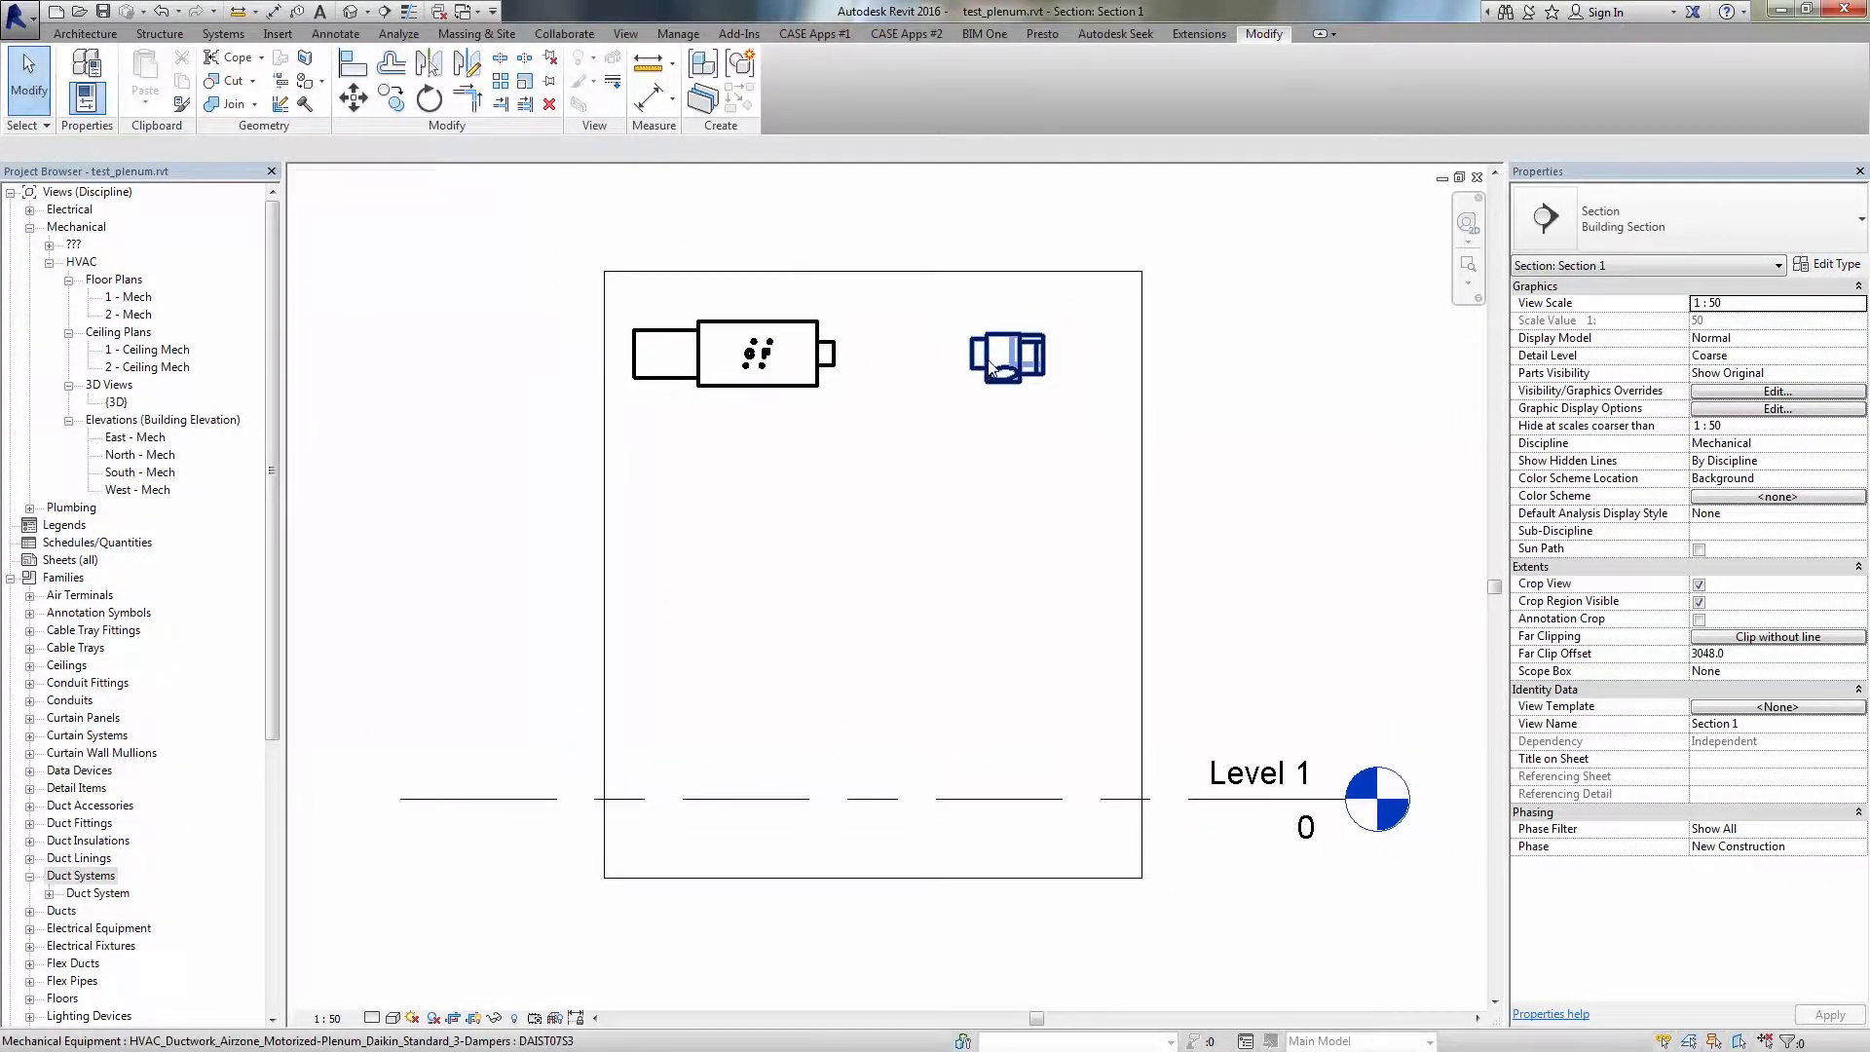
Step: Compare the level offsets and facing air connectors of the plenum and the fan coil in the section
click(991, 366)
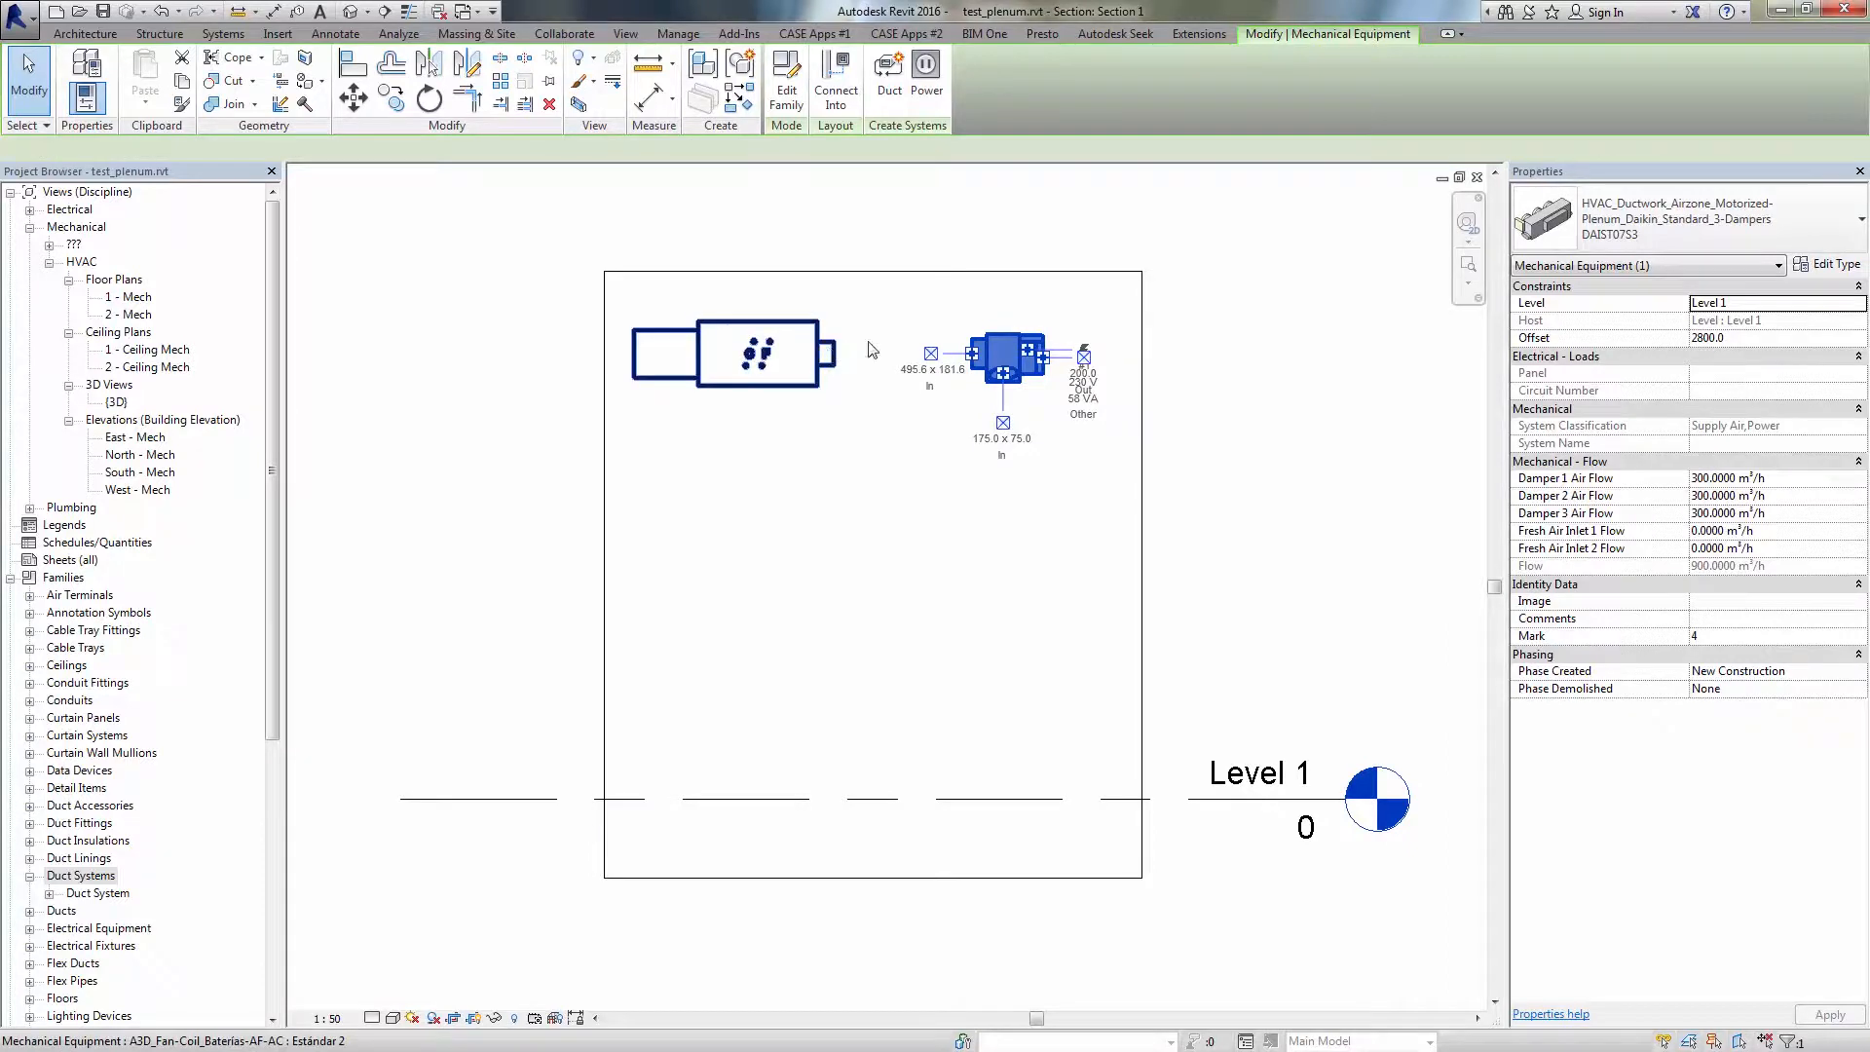
click(825, 347)
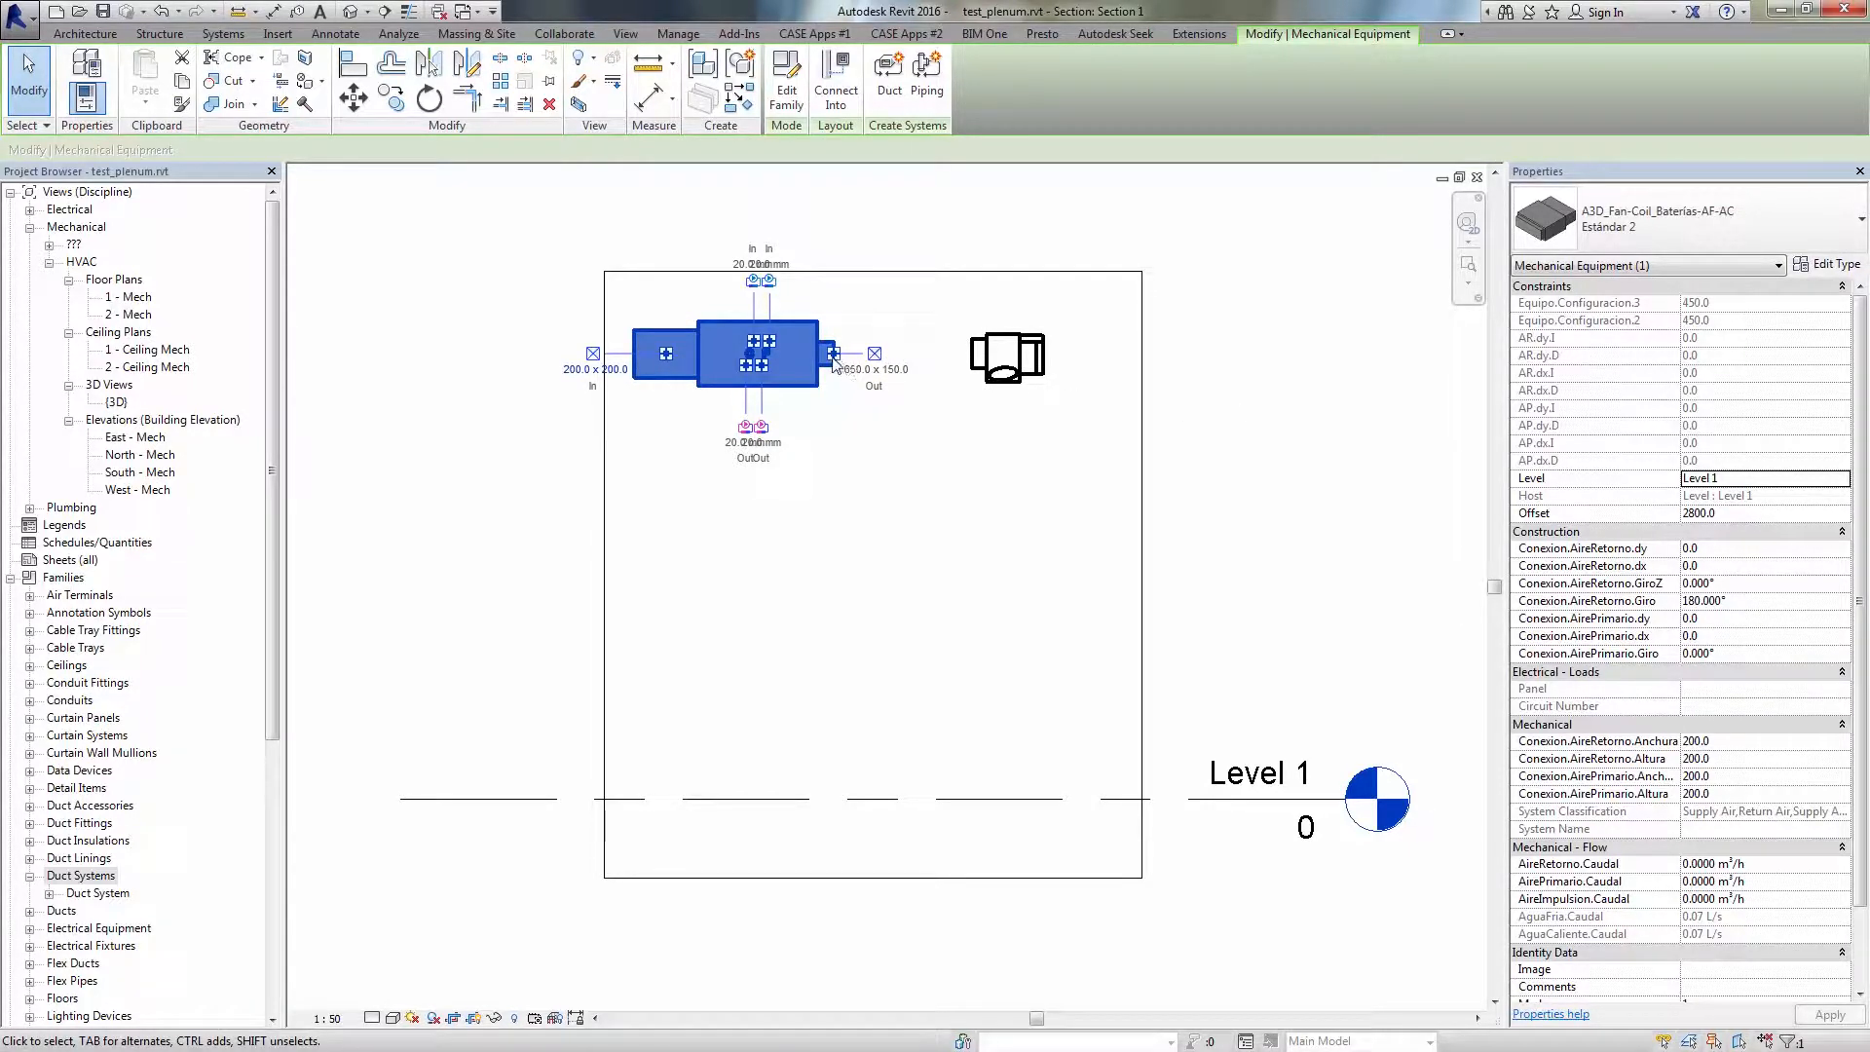
click(1156, 388)
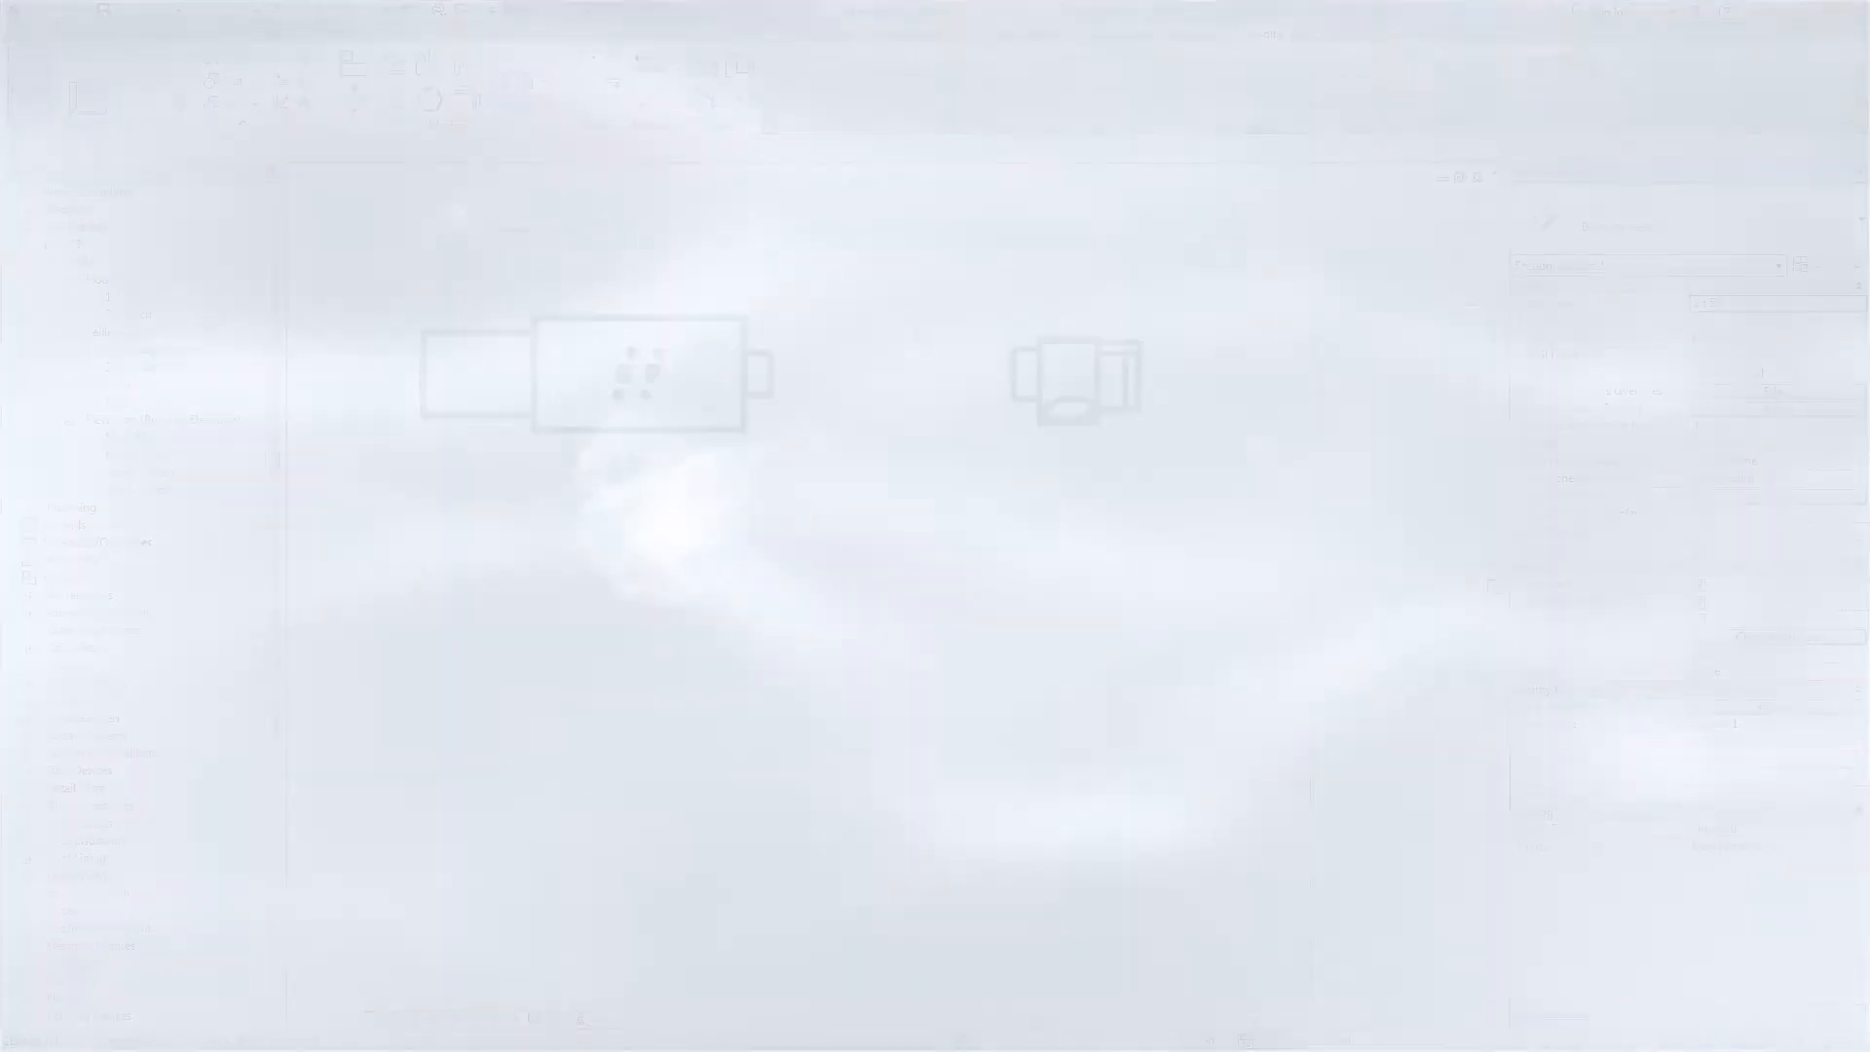